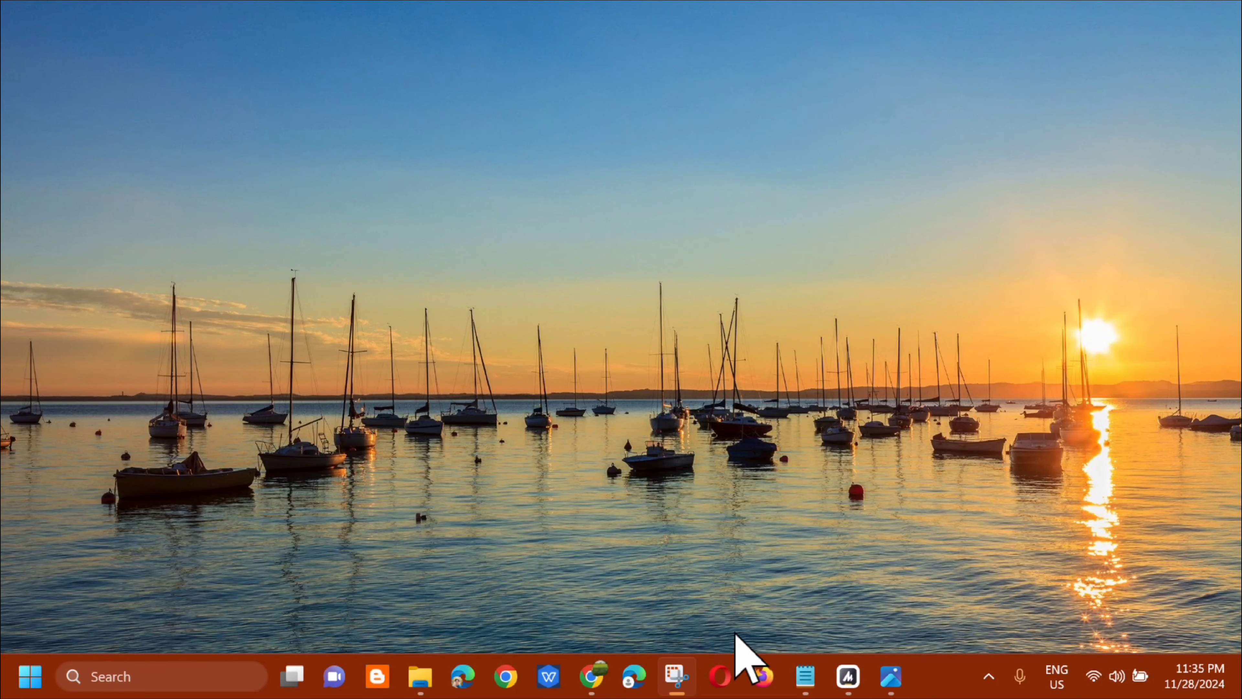
# Step: Find 'control panel' from the Start menu search and open Control Panel
pyautogui.click(31, 682)
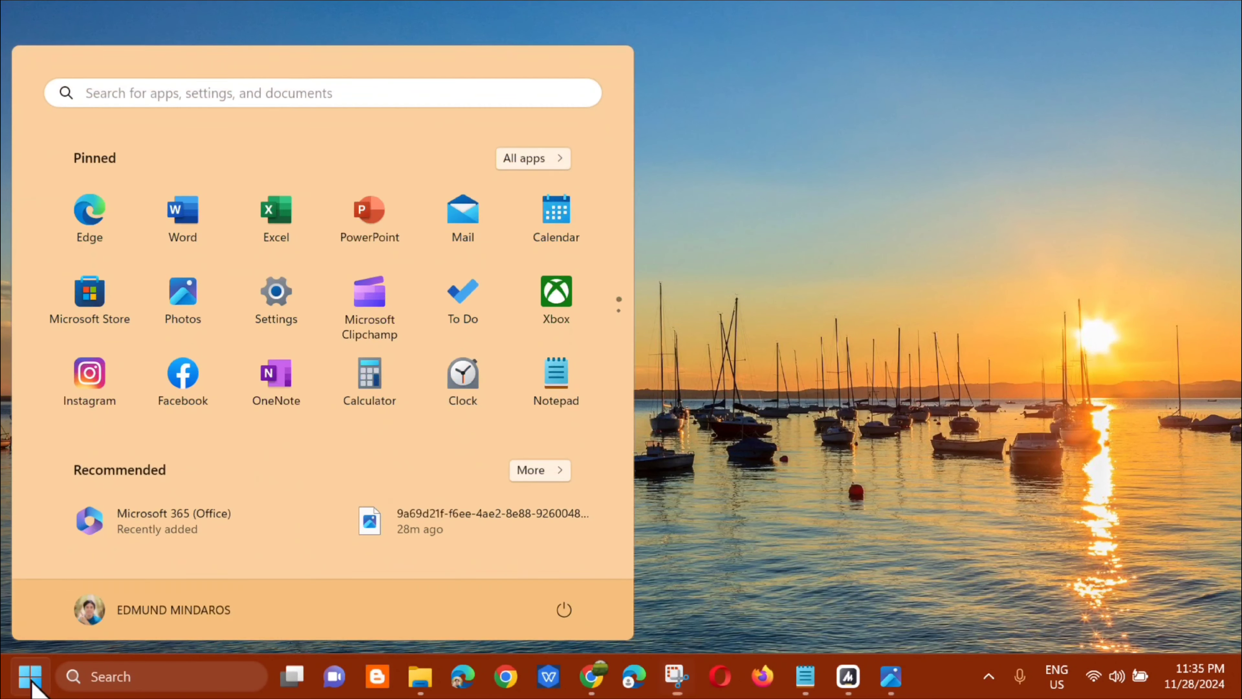
pyautogui.click(185, 92)
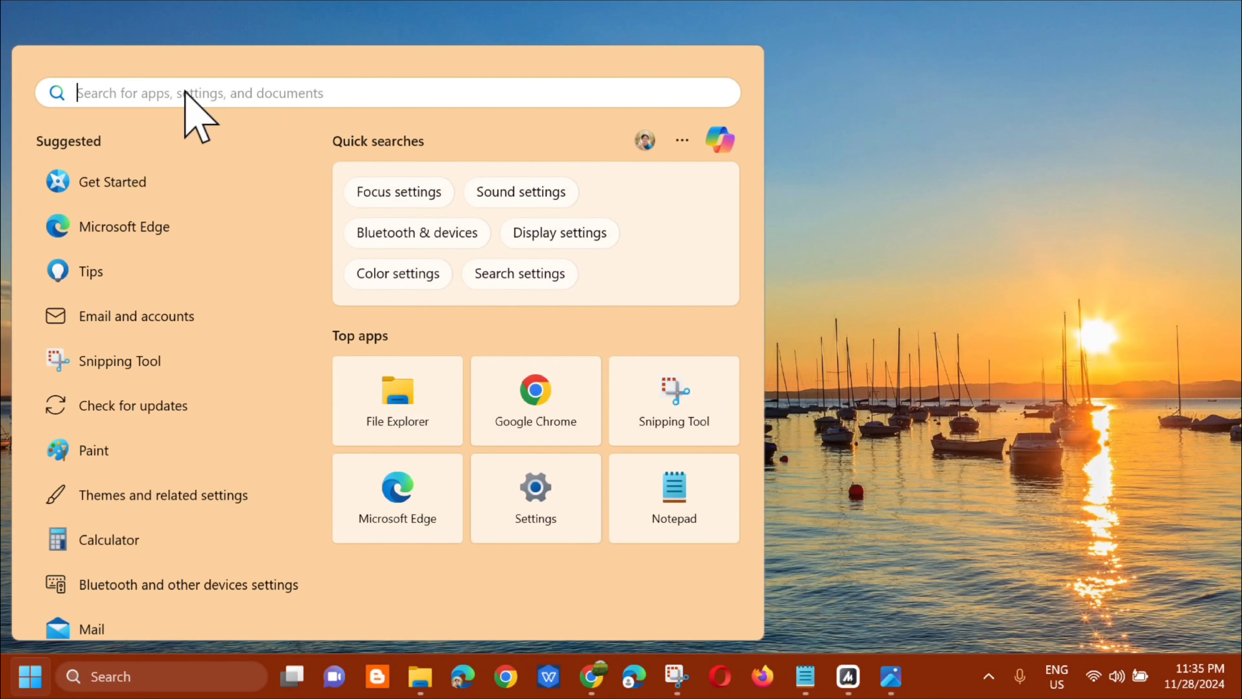
pyautogui.write('control panel')
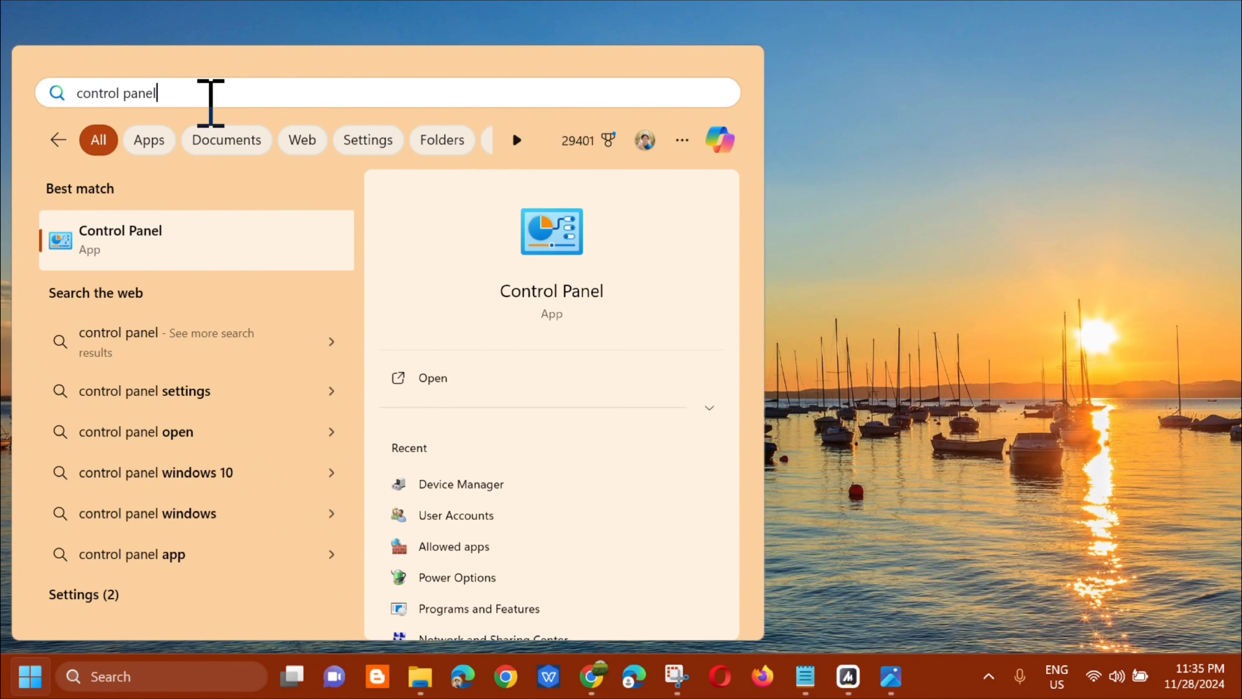
pyautogui.click(425, 377)
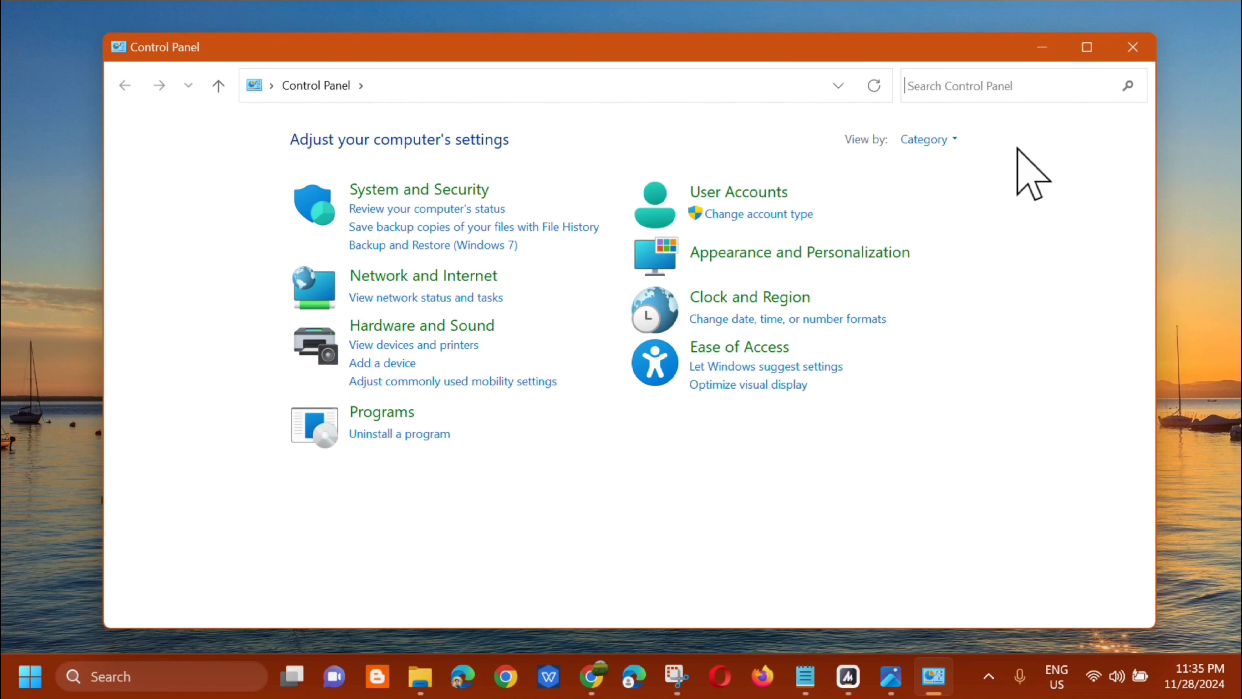
# Step: Search Control Panel for 'environment' and open 'Edit environment variables for your account'
pyautogui.click(964, 86)
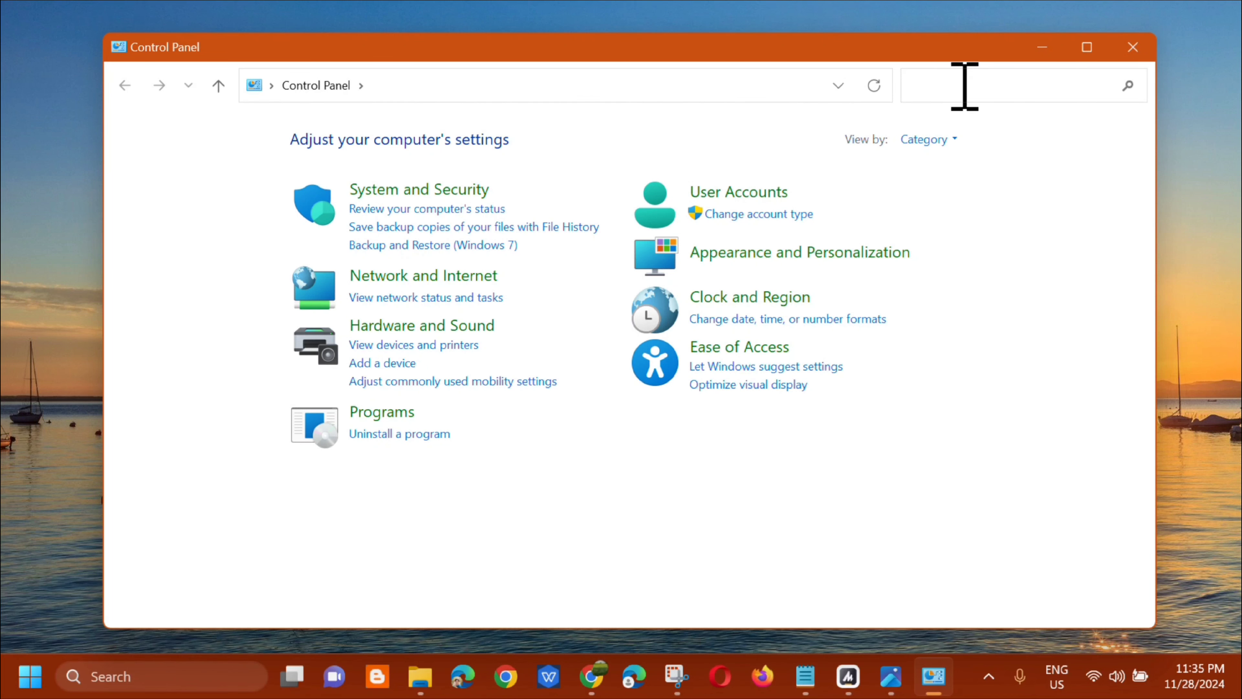
pyautogui.press('capslock')
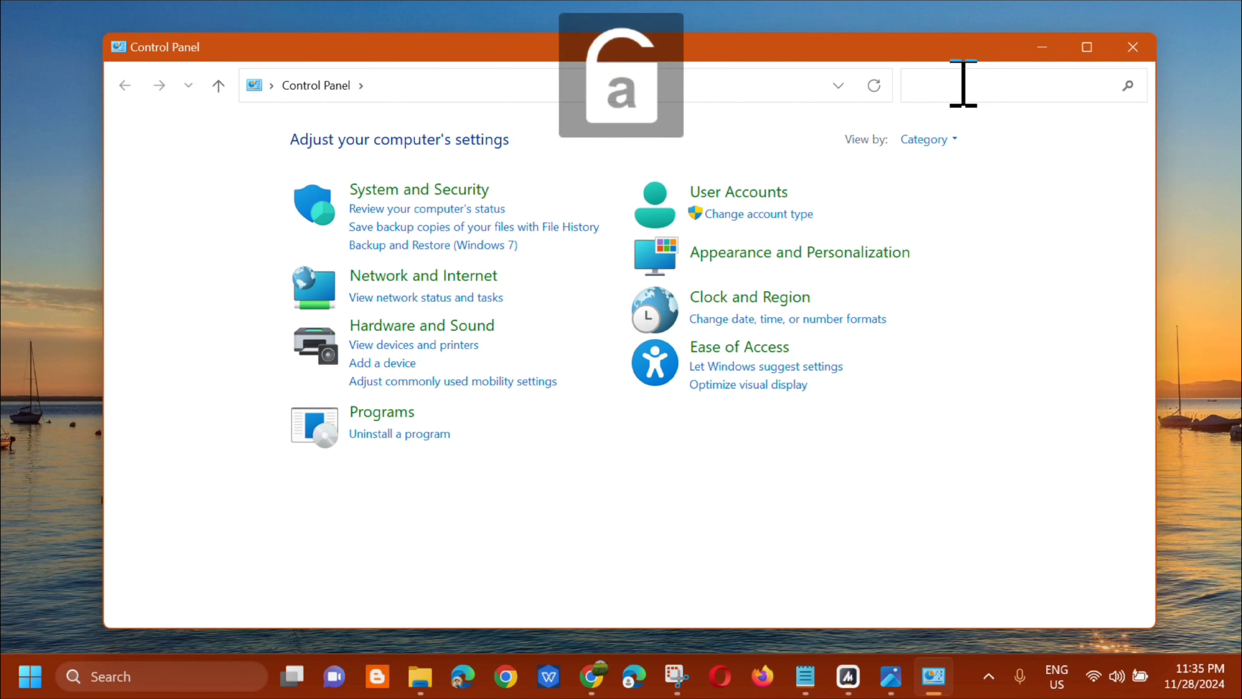
pyautogui.write('en')
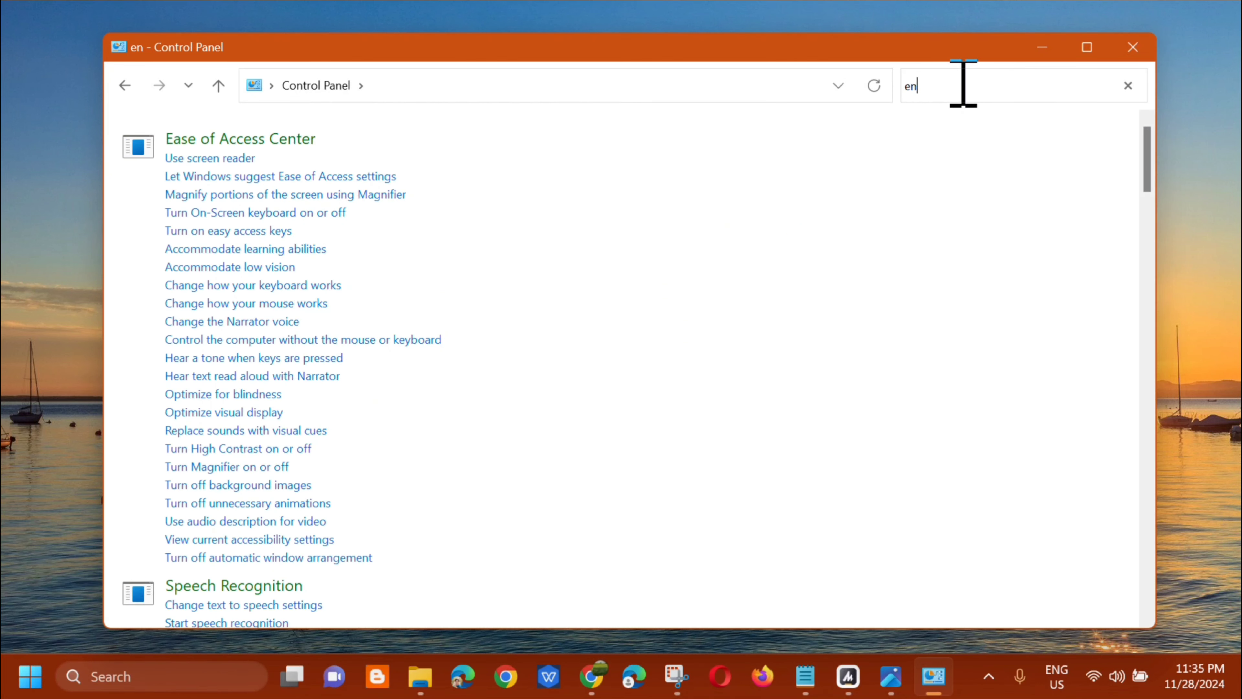
pyautogui.write('vironment')
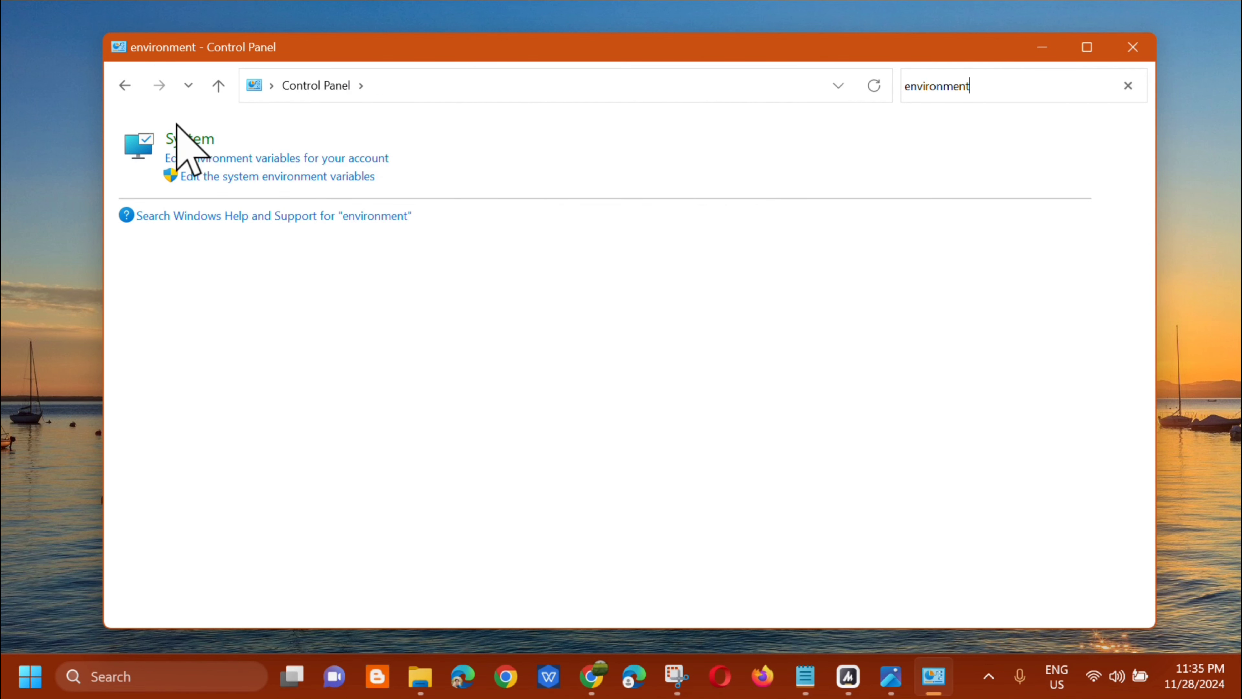
pyautogui.click(246, 162)
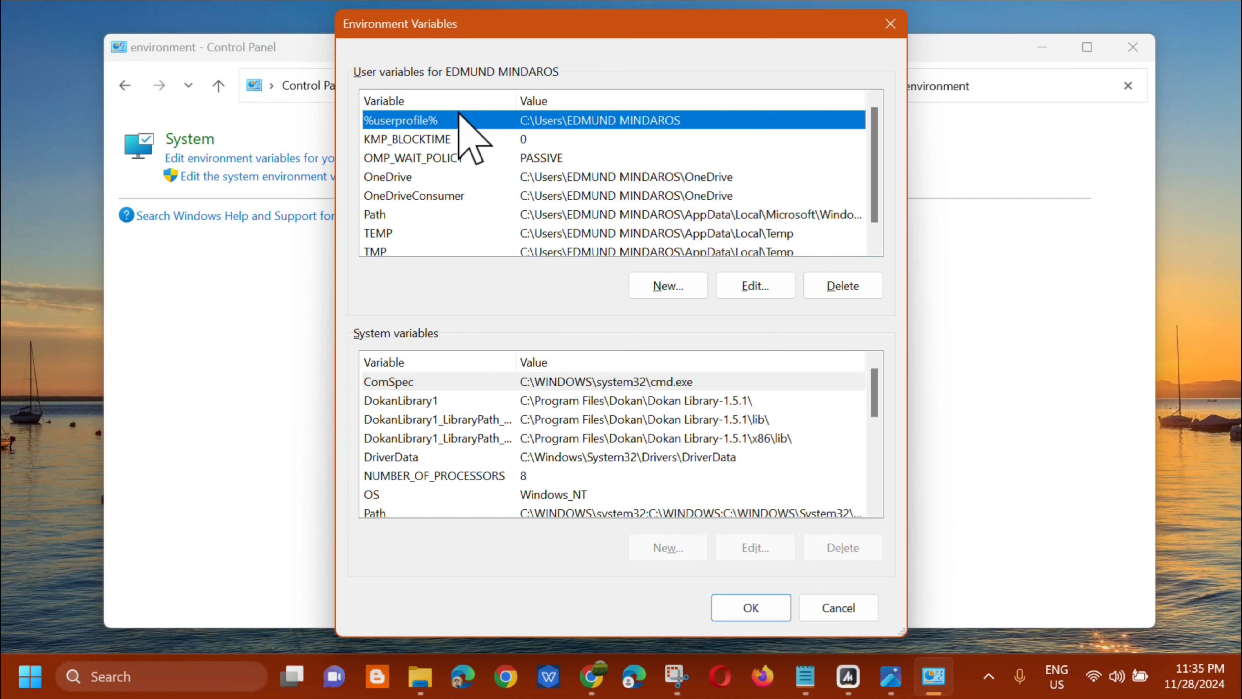
# Step: Change the user TEMP variable's value to C:\temp and confirm both dialogs with OK
pyautogui.scroll(-1, 477, 130)
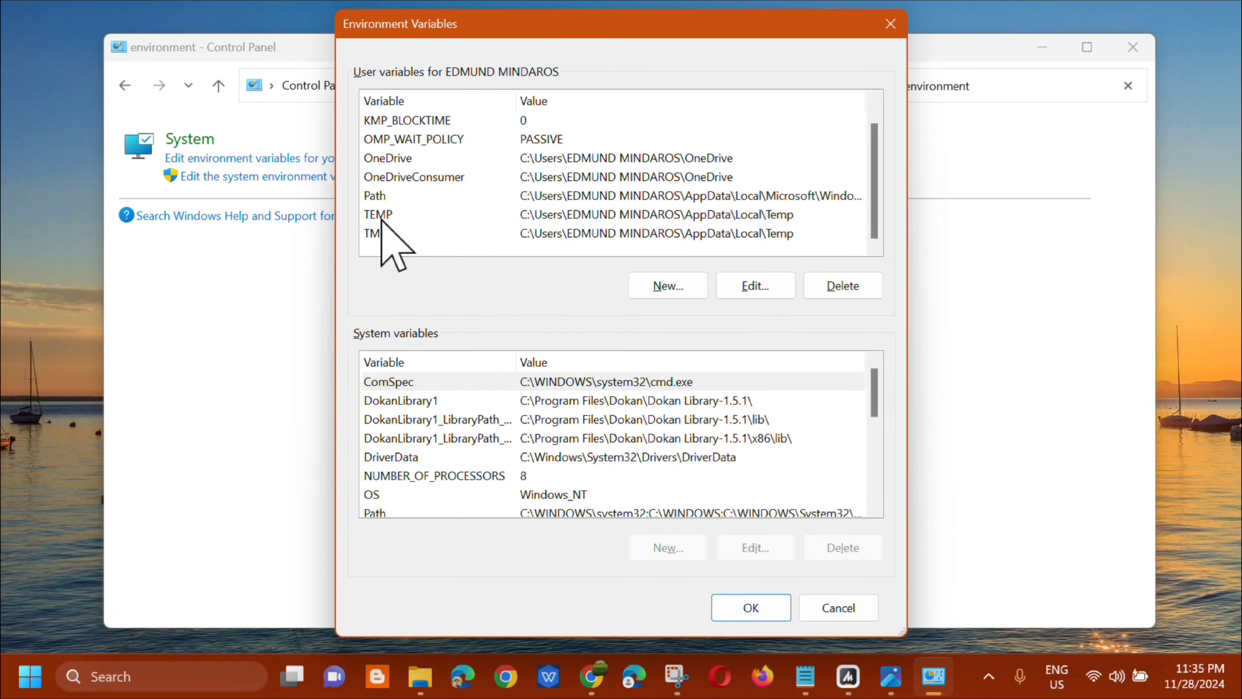
pyautogui.click(531, 215)
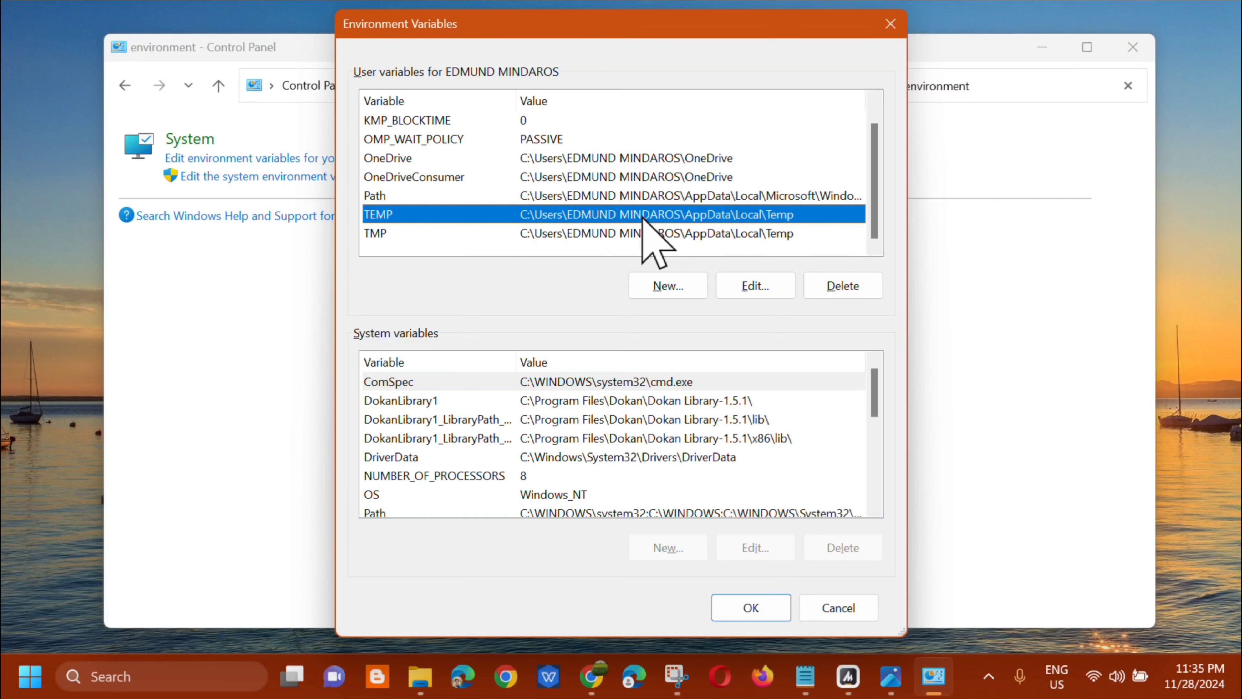
pyautogui.click(756, 286)
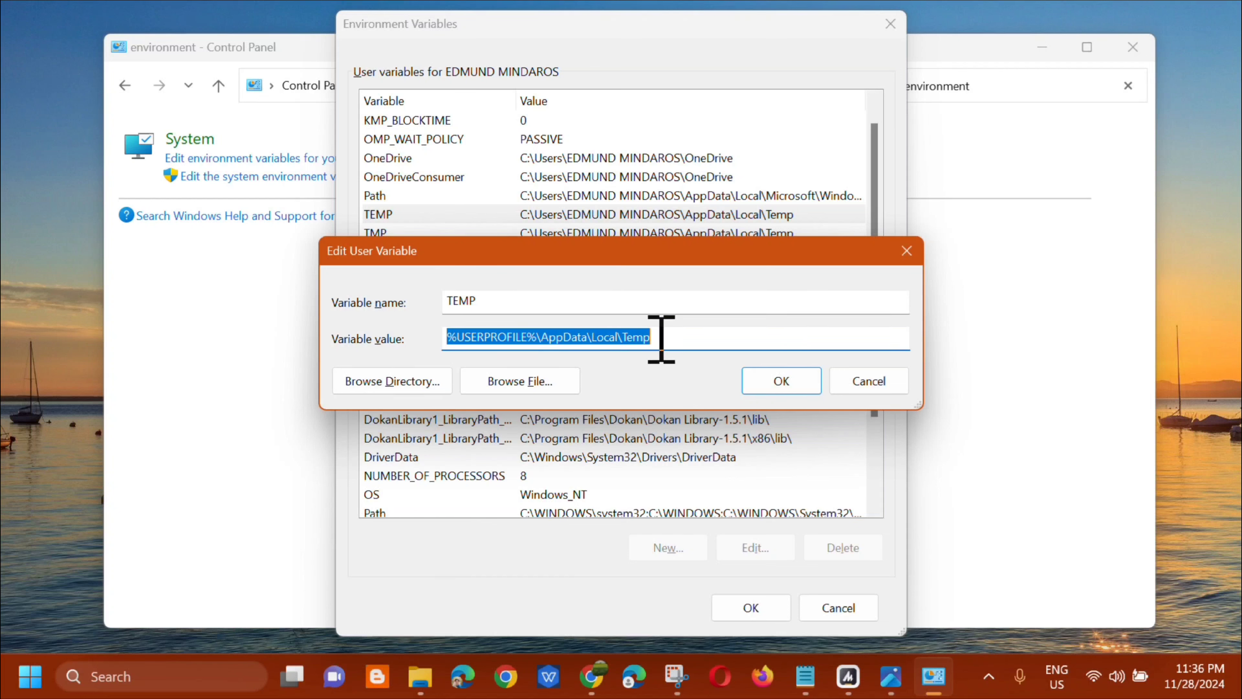
pyautogui.click(689, 338)
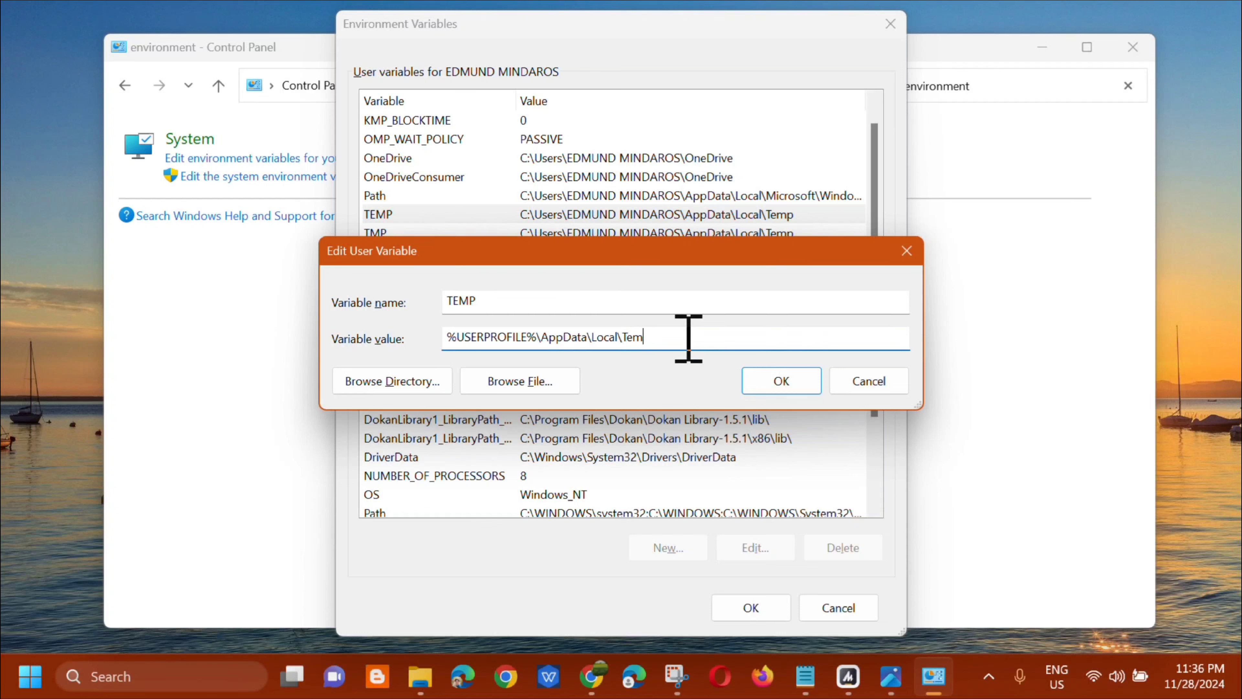
pyautogui.press('BackSpace')
pyautogui.press('BackSpace')
pyautogui.press('BackSpace')
pyautogui.press('BackSpace')
pyautogui.press('BackSpace')
pyautogui.press('BackSpace')
pyautogui.press('BackSpace')
pyautogui.press('BackSpace')
pyautogui.press('BackSpace')
pyautogui.press('BackSpace')
pyautogui.press('BackSpace')
pyautogui.press('BackSpace')
pyautogui.press('BackSpace')
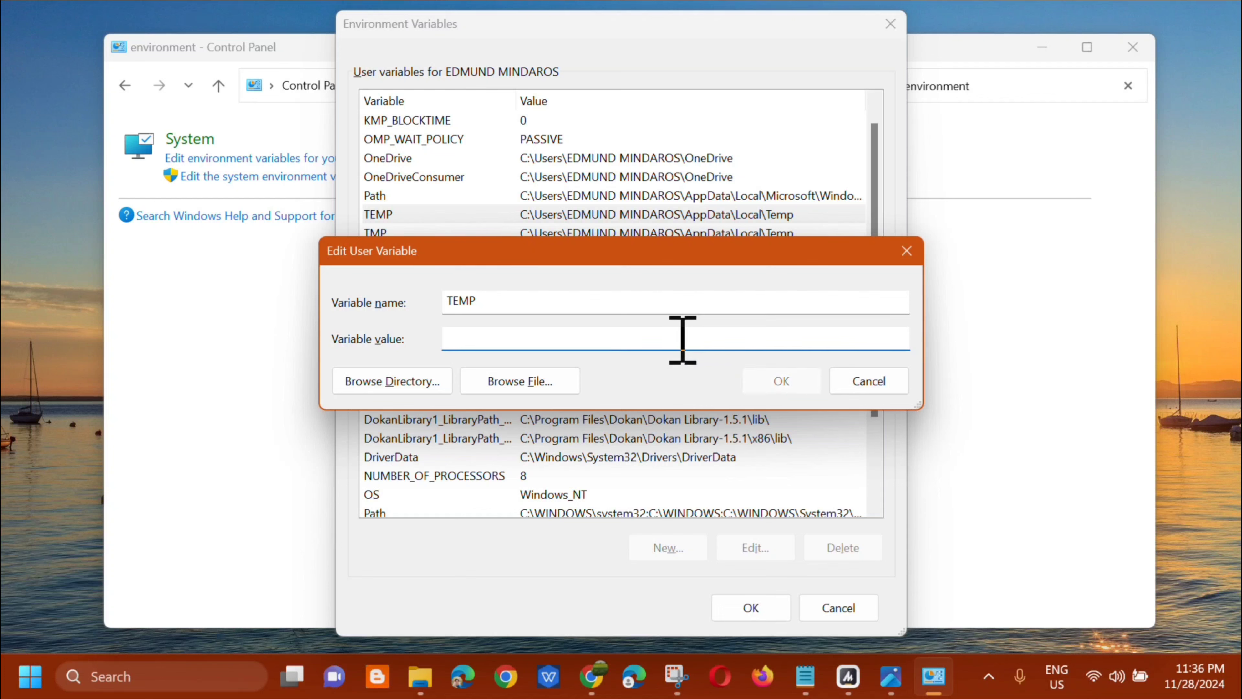
pyautogui.press('capslock')
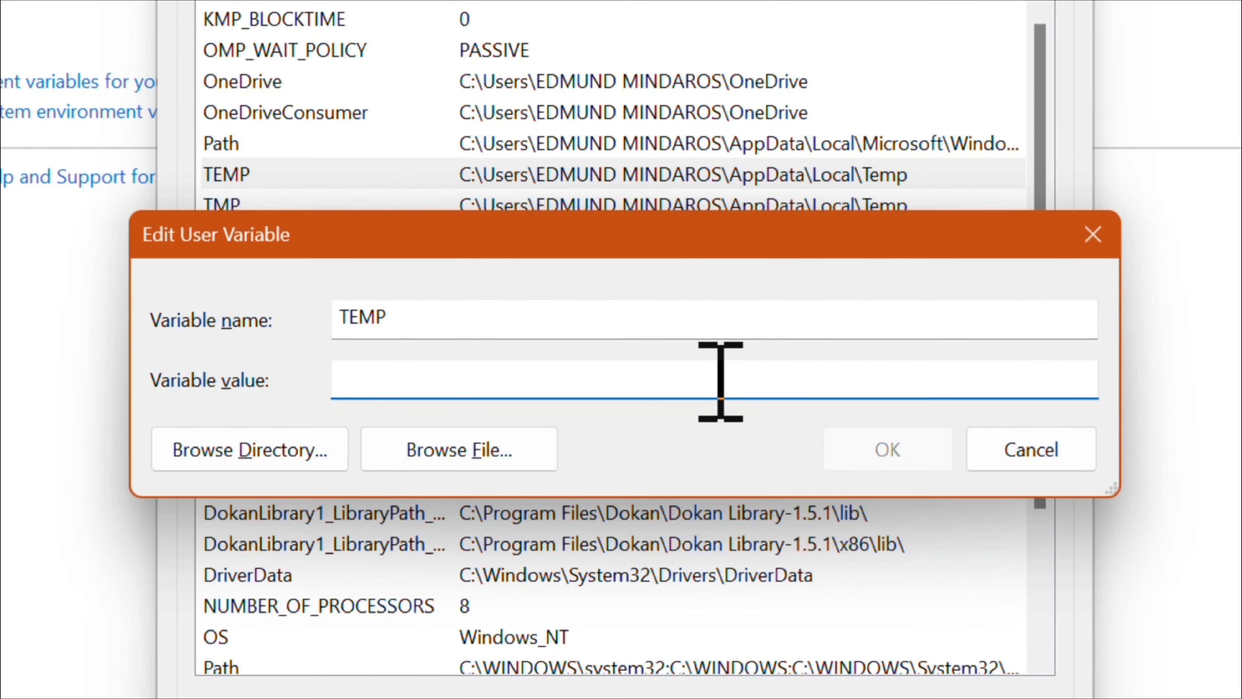
pyautogui.write('C')
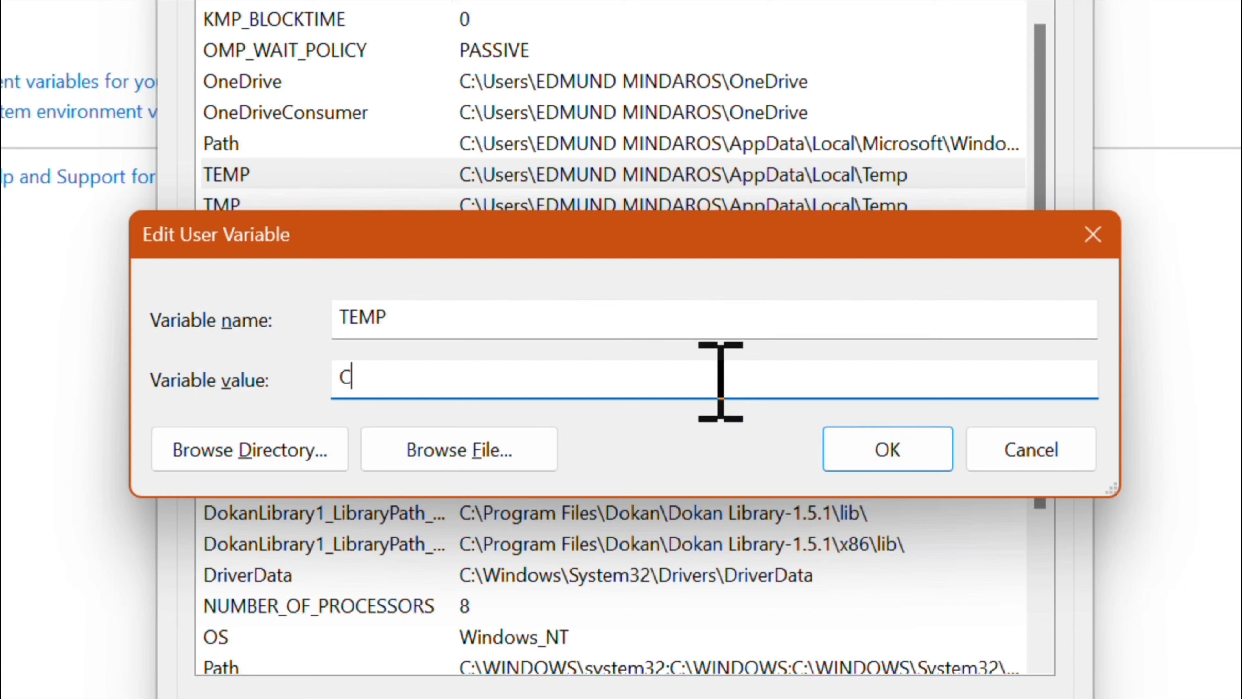
pyautogui.write(':\\temp')
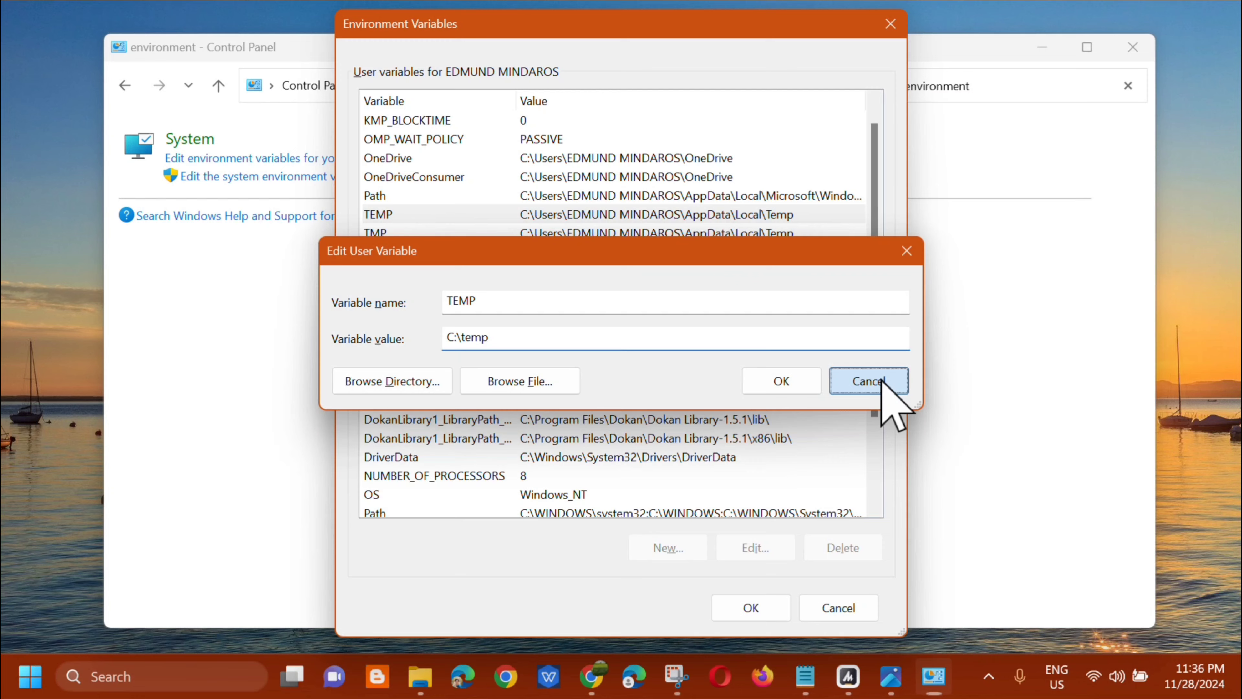
pyautogui.click(1046, 451)
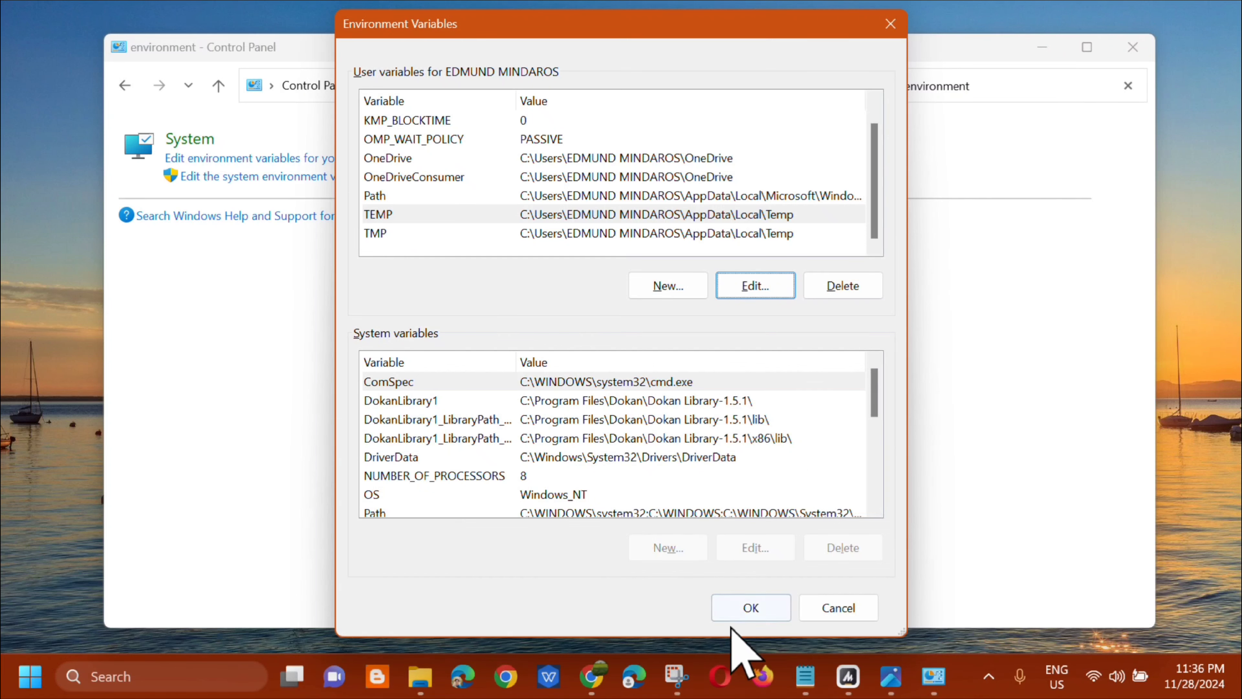
pyautogui.click(749, 607)
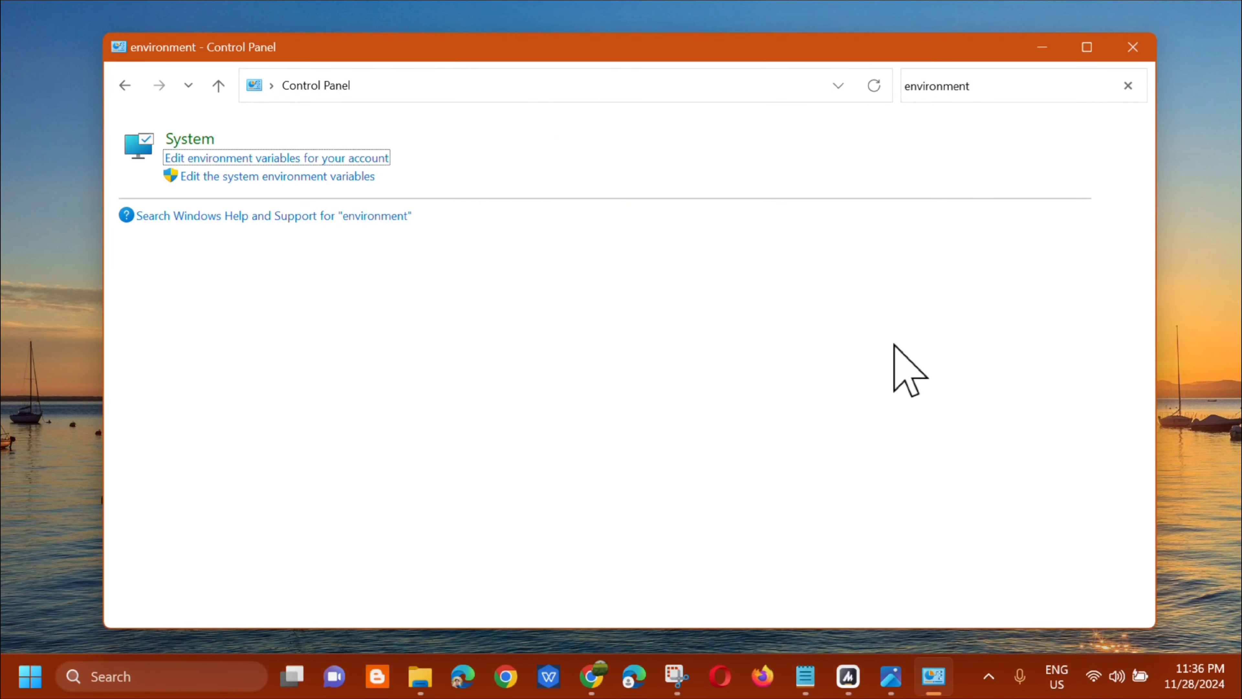
# Step: Close Control Panel and open the Services app through a Start search for 'services'
pyautogui.click(1133, 46)
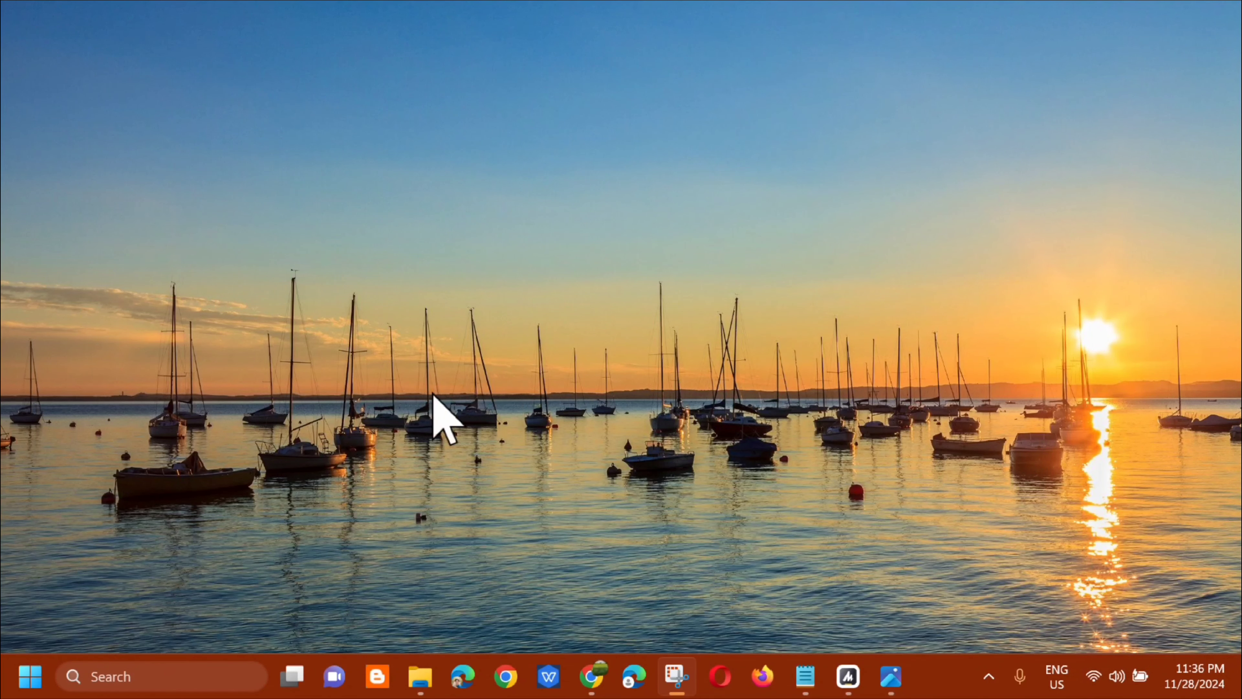
pyautogui.click(26, 679)
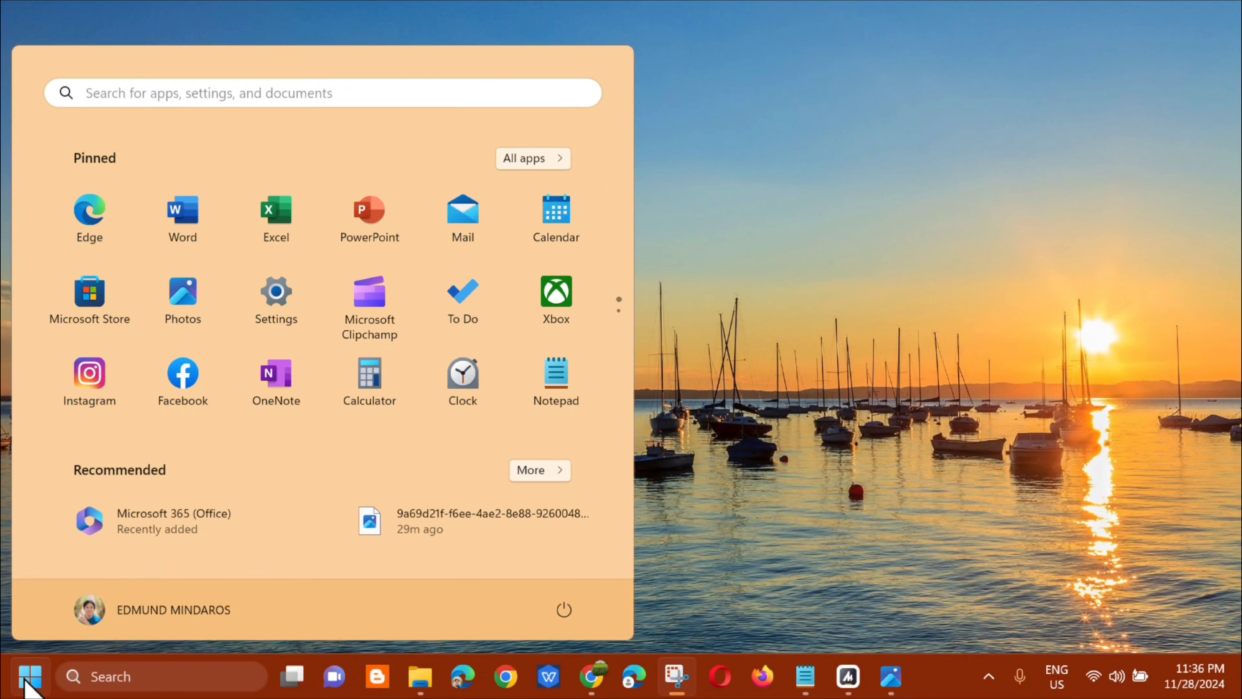
pyautogui.click(144, 92)
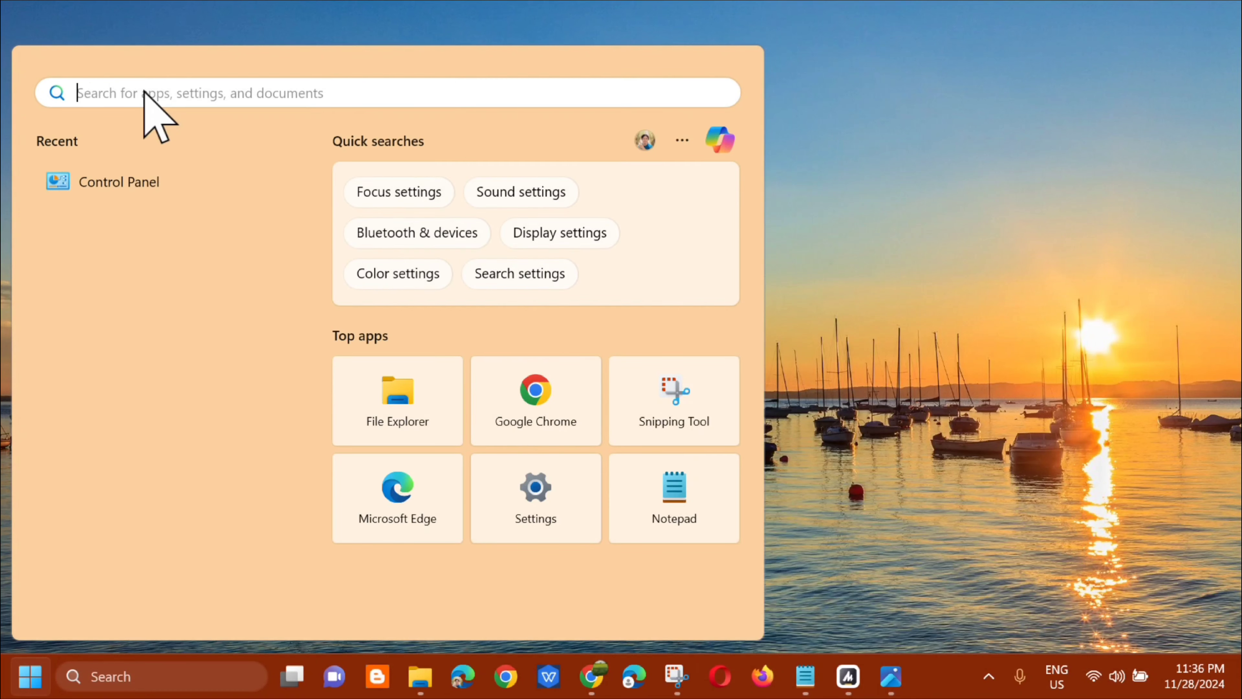
pyautogui.write('services')
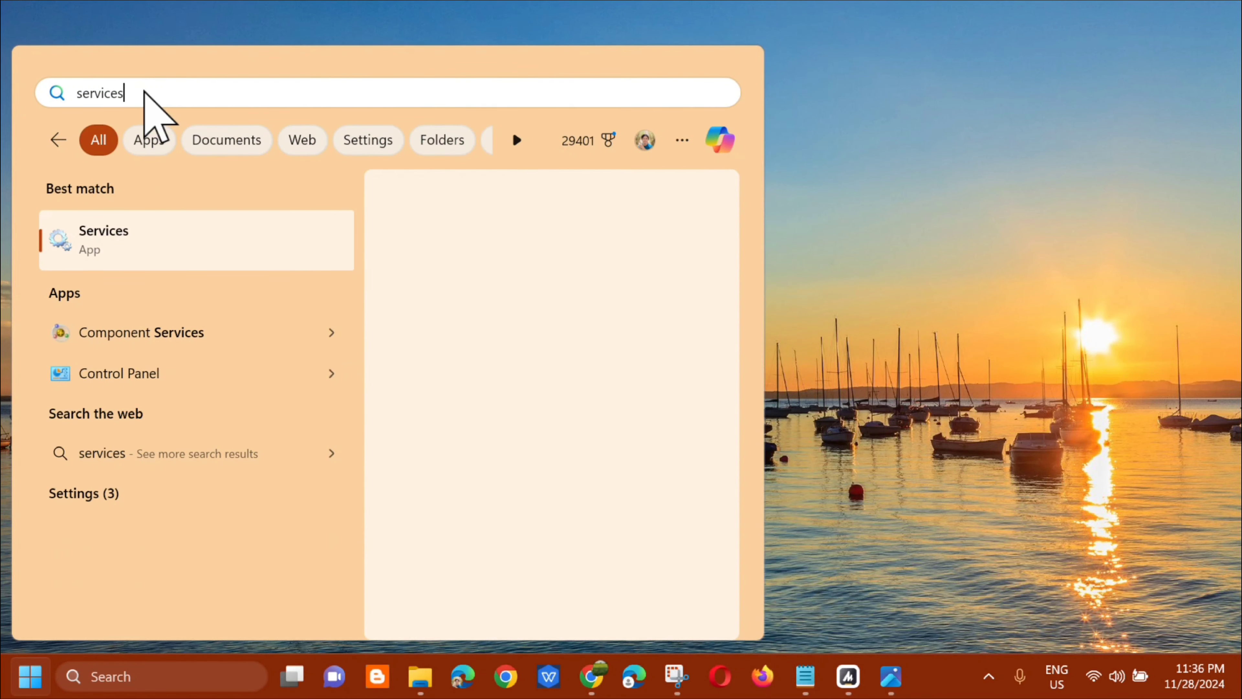
pyautogui.click(428, 380)
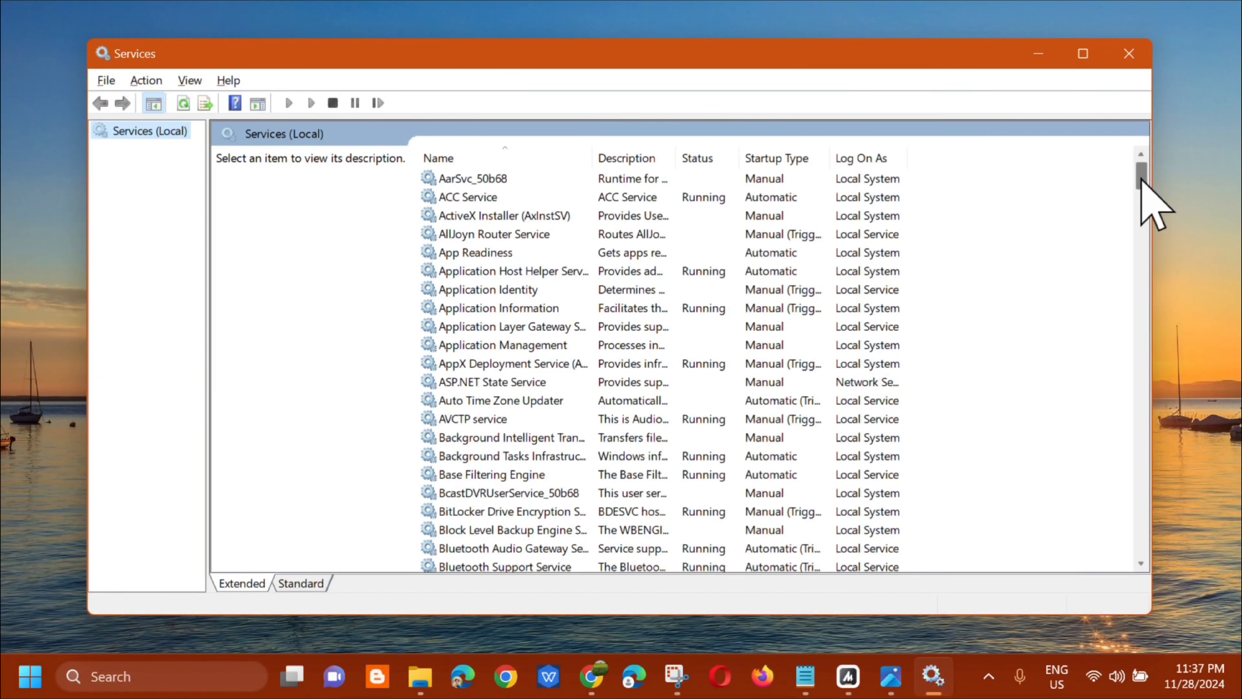
# Step: Restart the Diagnostic Policy Service, then close the Services window
pyautogui.moveTo(1142, 181); pyautogui.dragTo(1142, 248)
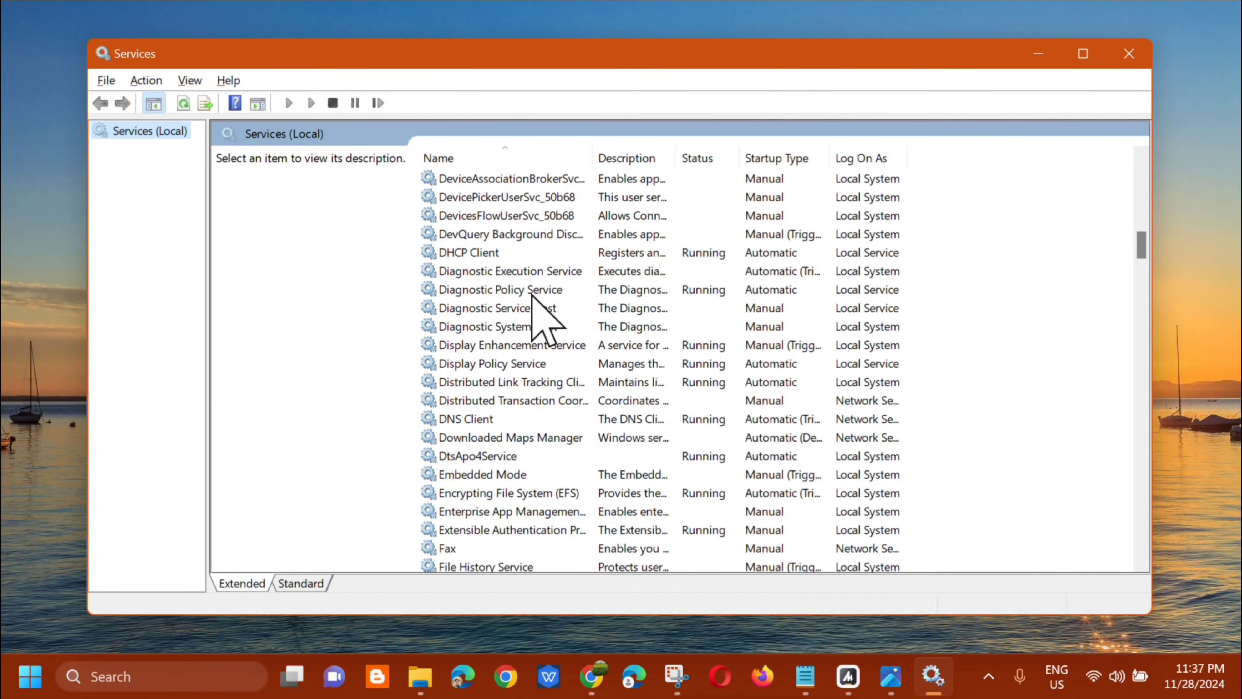
pyautogui.click(634, 289)
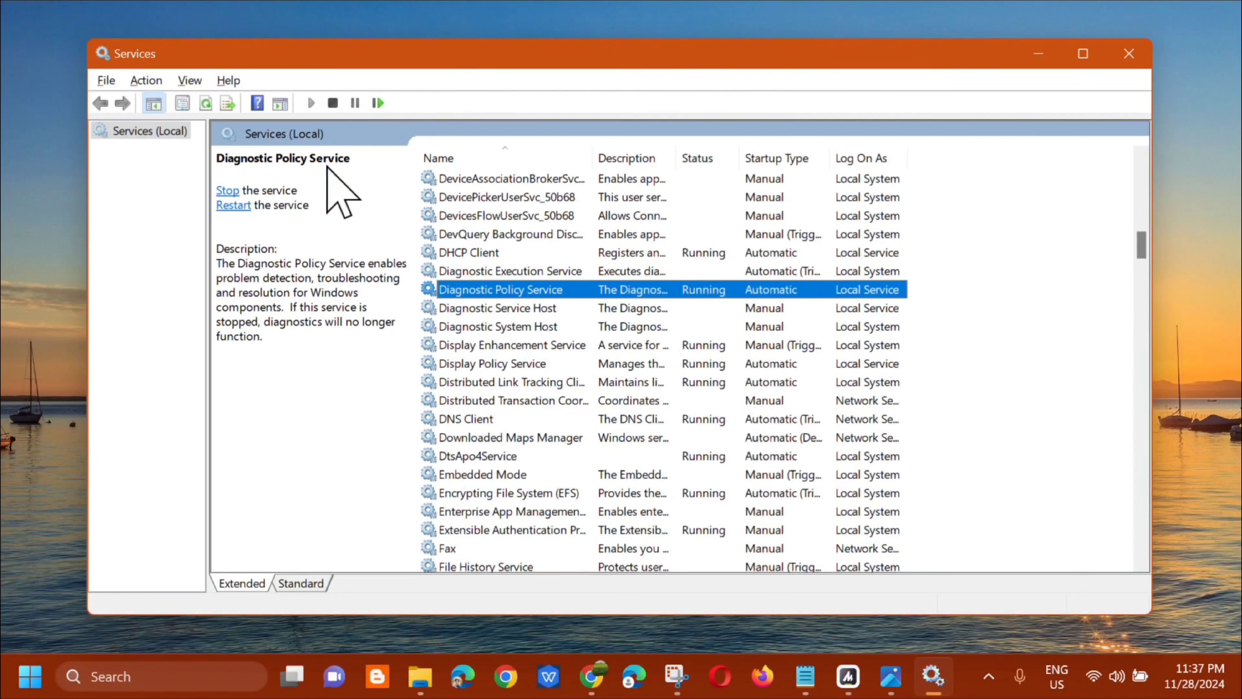
pyautogui.click(232, 206)
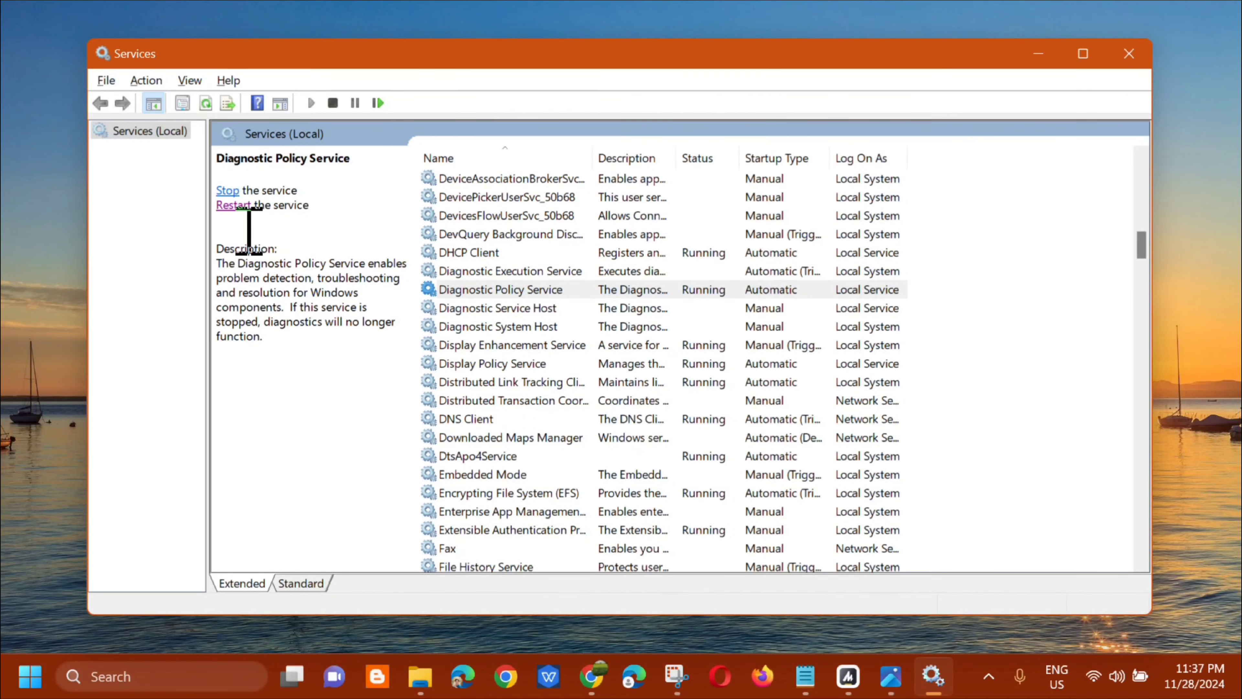
pyautogui.click(1133, 55)
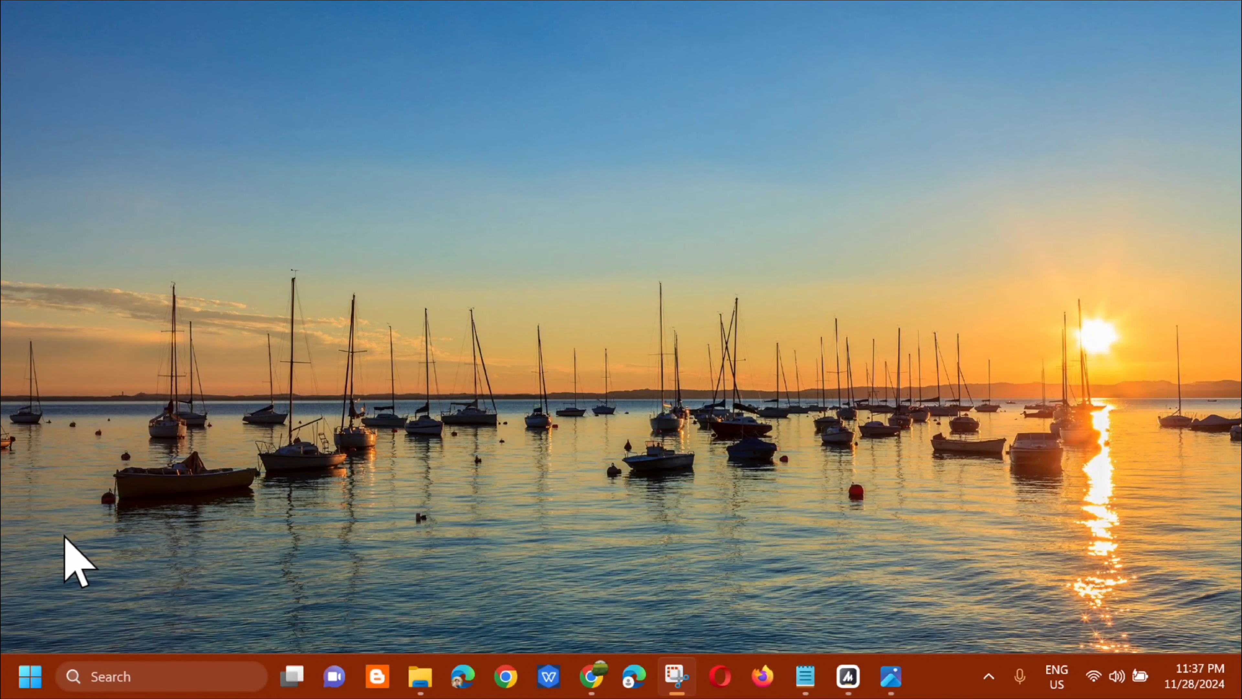
# Step: Search 'cmd' and run Command Prompt as administrator
pyautogui.click(24, 668)
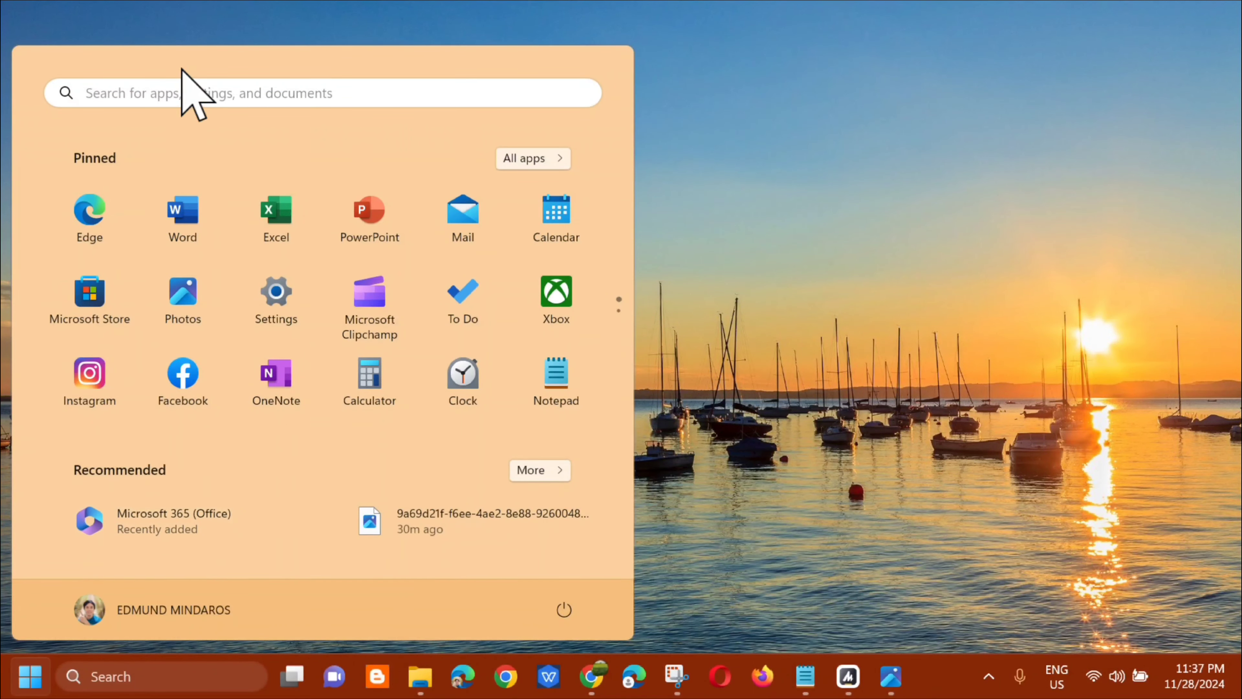
pyautogui.click(190, 93)
pyautogui.write('c')
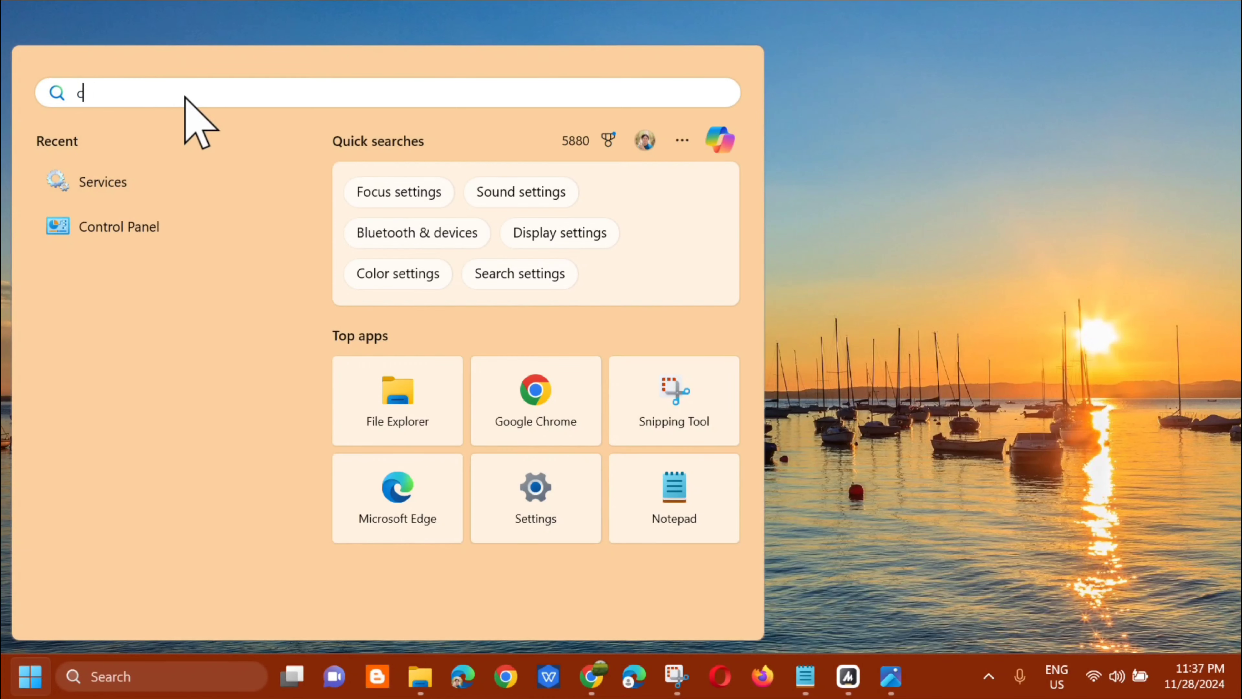
pyautogui.write('md')
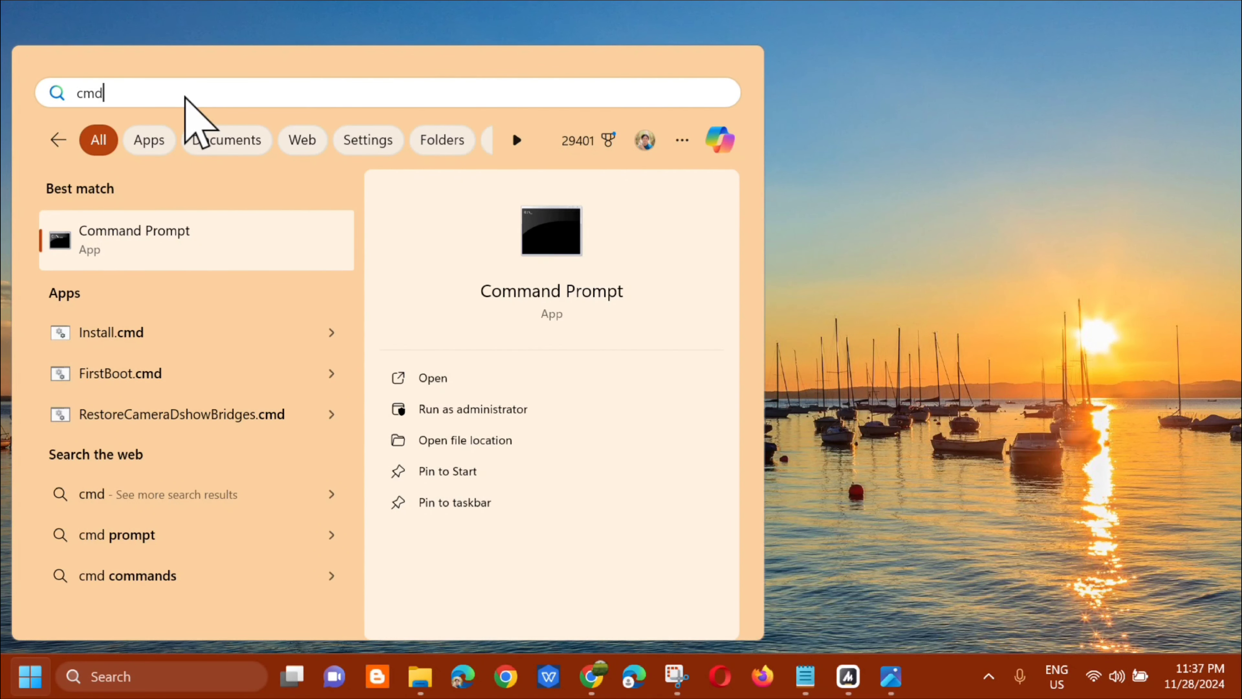
pyautogui.rightClick(233, 239)
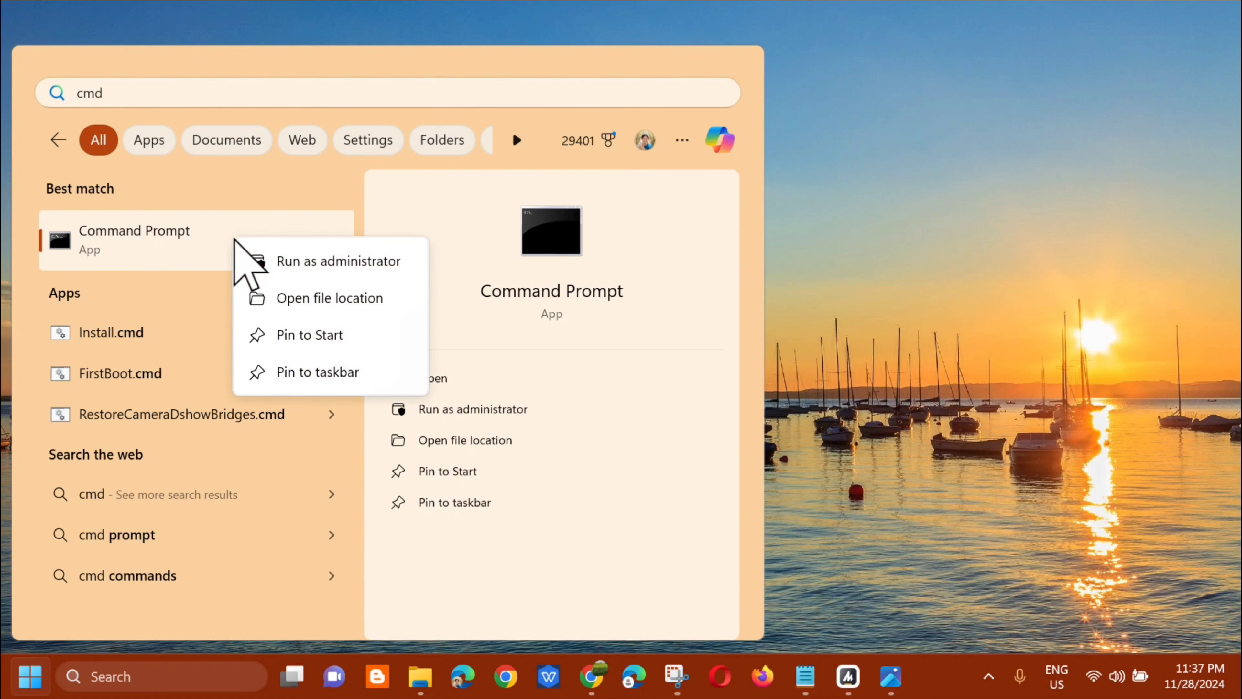
pyautogui.click(316, 262)
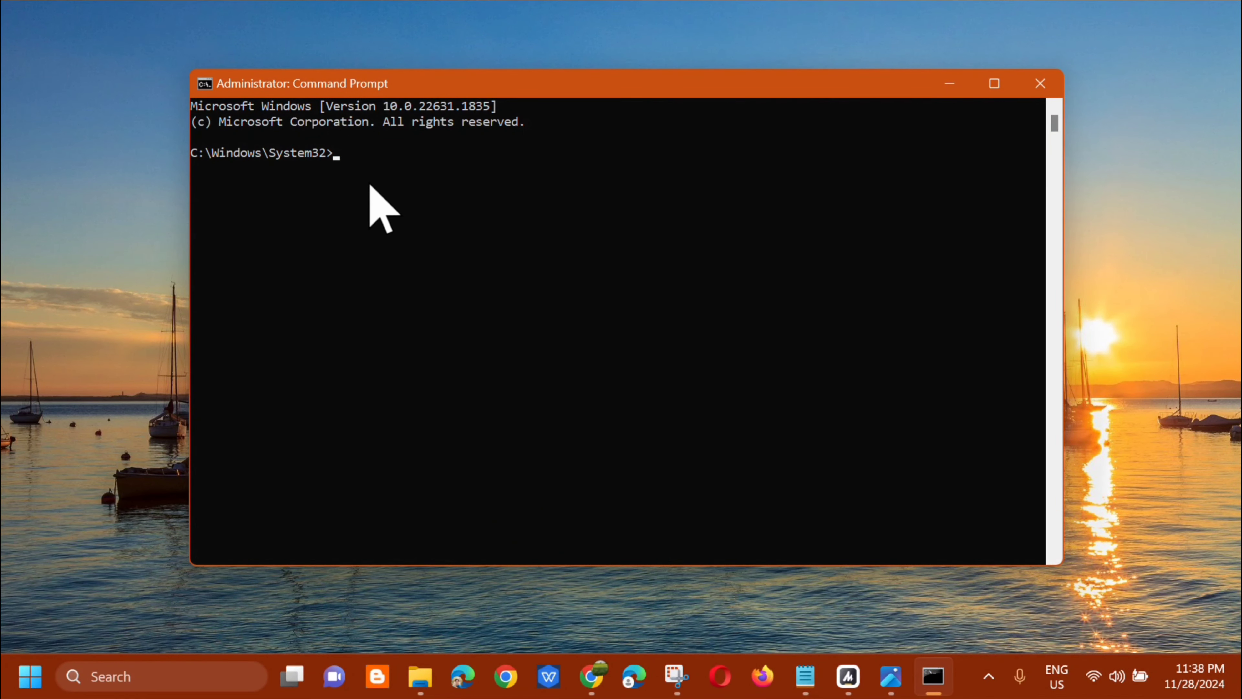
# Step: Select the Dism RestoreHealth command line in Notepad, then minimize Notepad
pyautogui.click(805, 676)
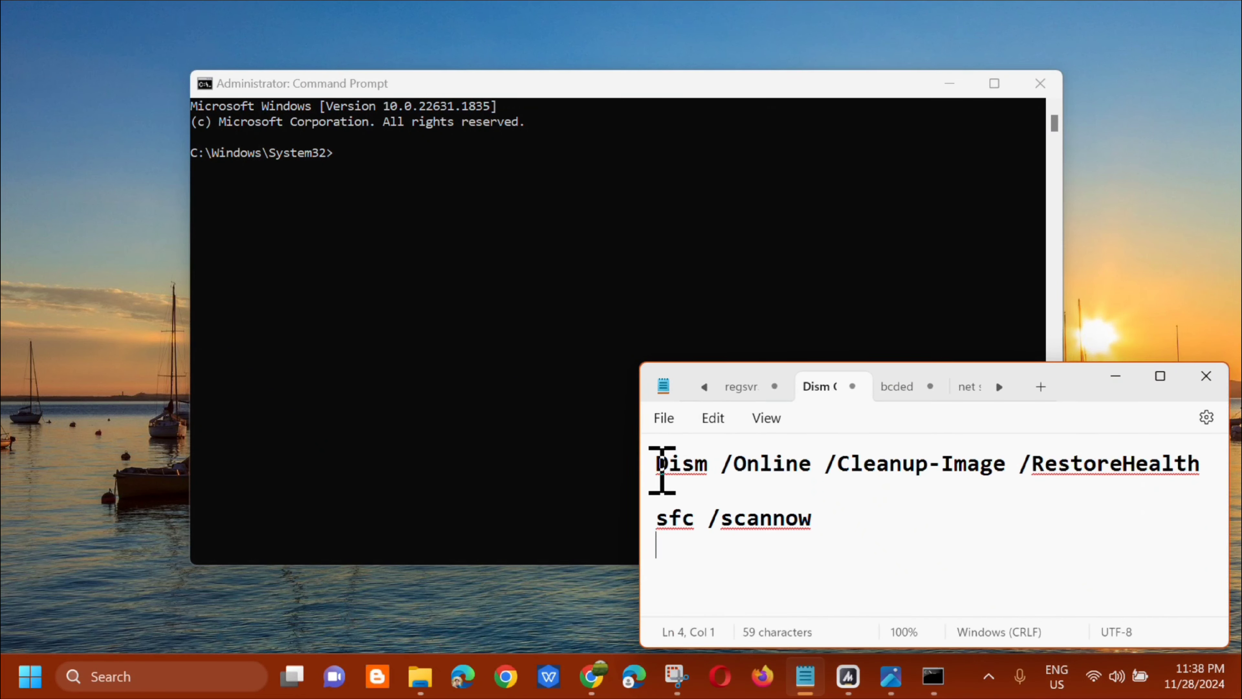
pyautogui.click(657, 470)
pyautogui.moveTo(656, 471); pyautogui.dragTo(1161, 482)
pyautogui.press('cmd+c')
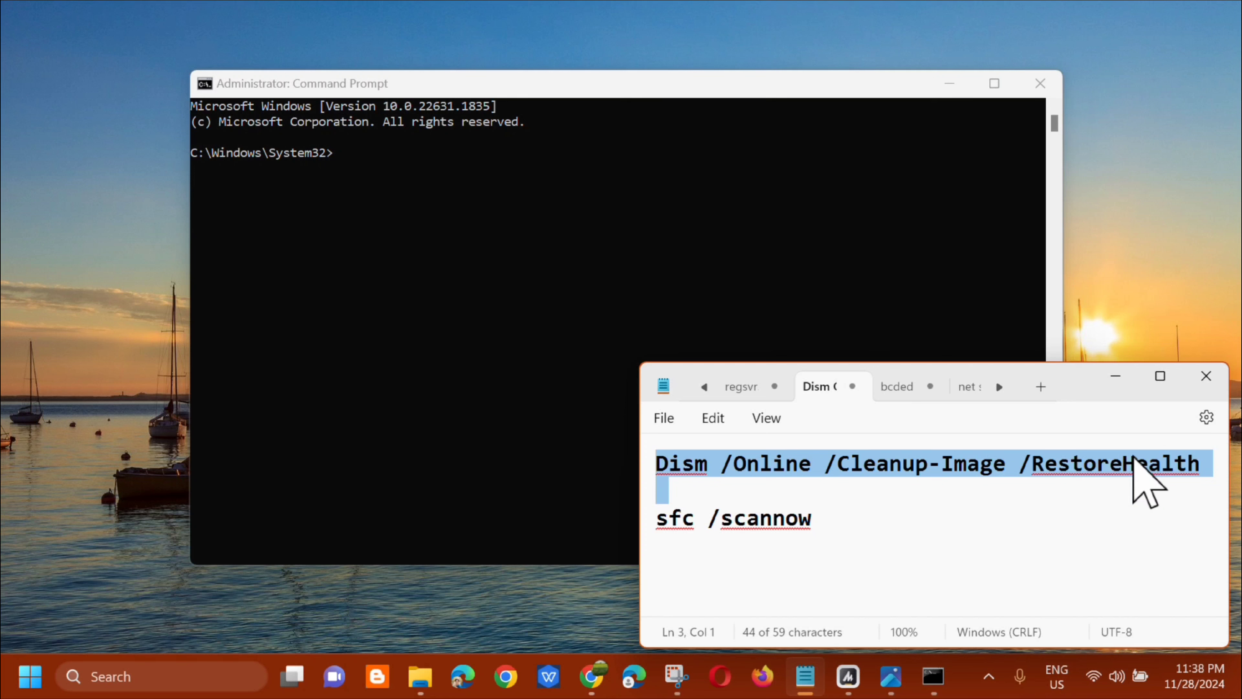
pyautogui.click(1119, 377)
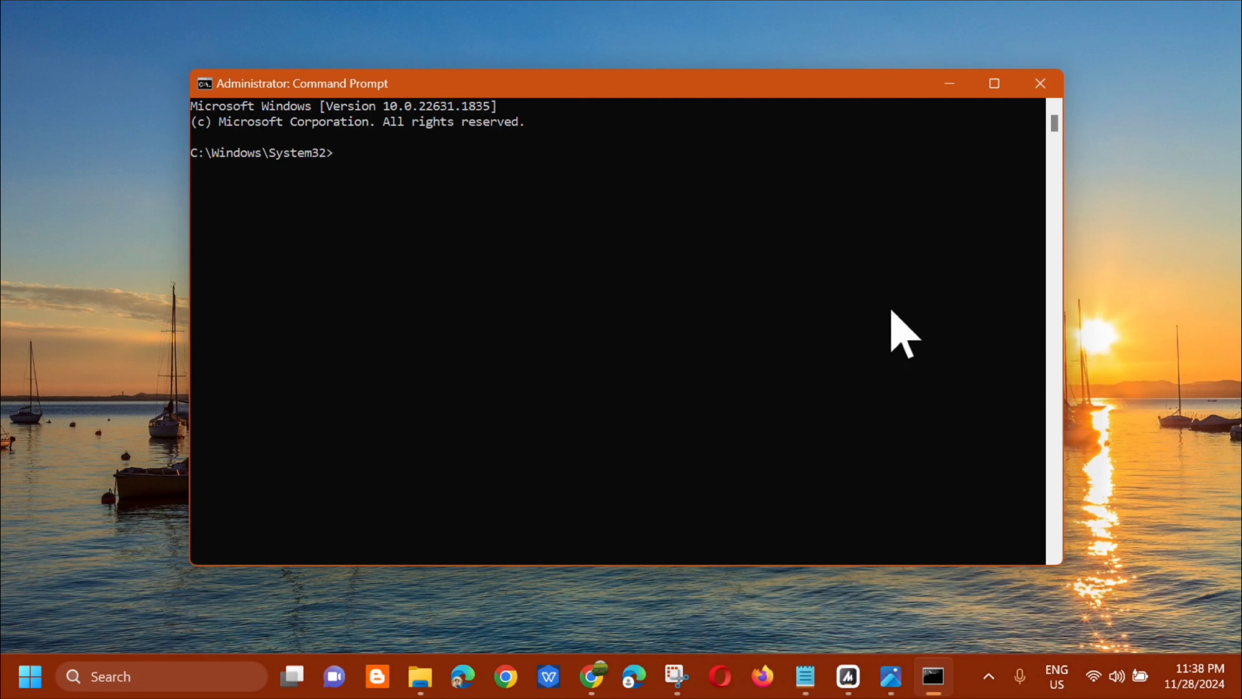
# Step: Paste and run Dism /Online /Cleanup-Image /RestoreHealth via the title bar's Edit > Paste
pyautogui.rightClick(579, 87)
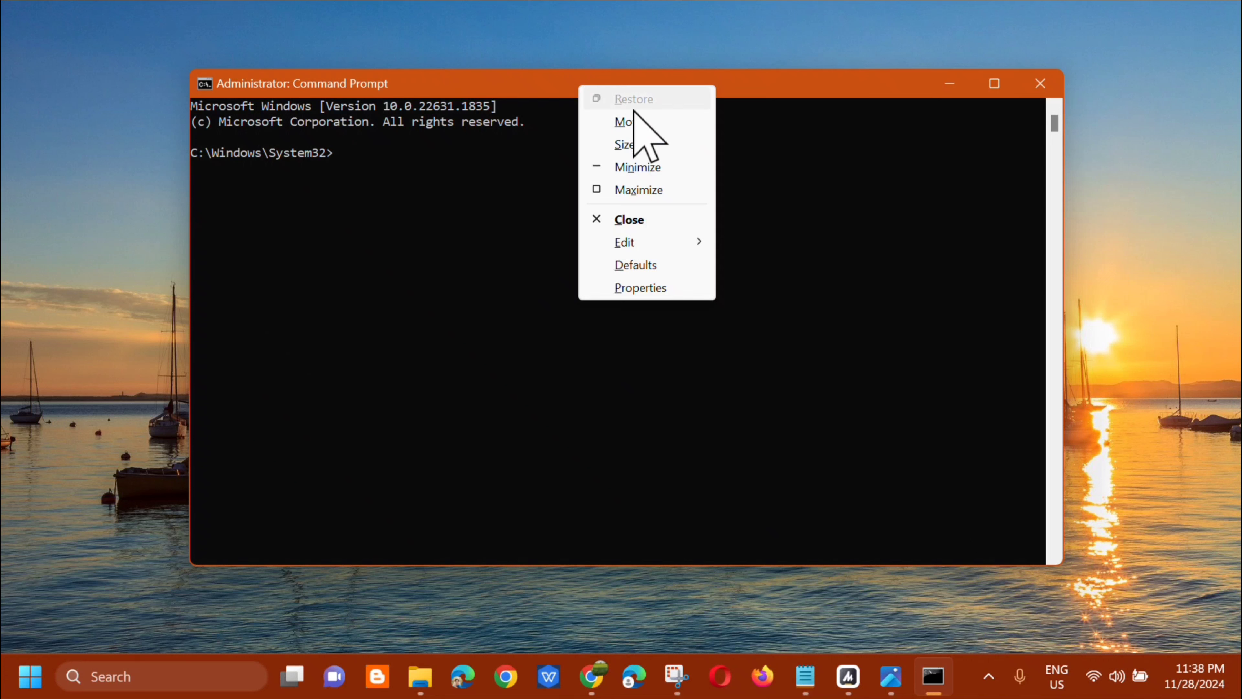
pyautogui.moveTo(629, 243)
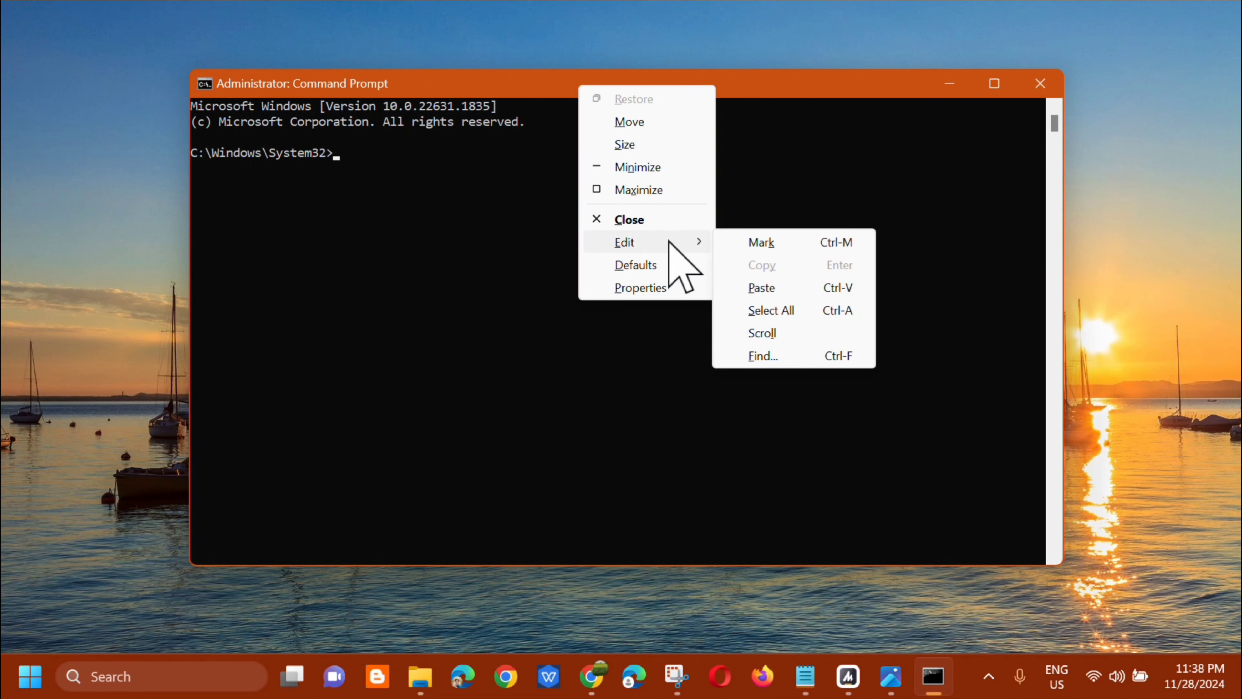
pyautogui.click(761, 287)
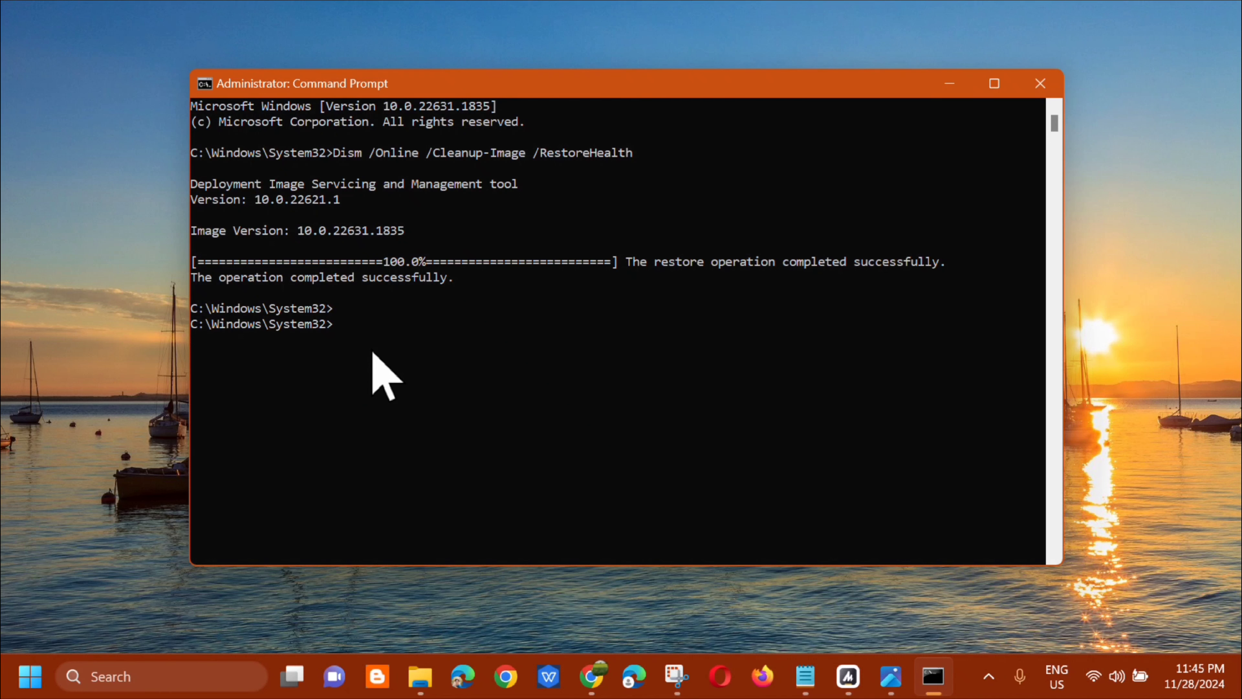
# Step: Run sfc /scannow to completion, then close the command window
pyautogui.write('sfc /scannow')
pyautogui.press('Return')
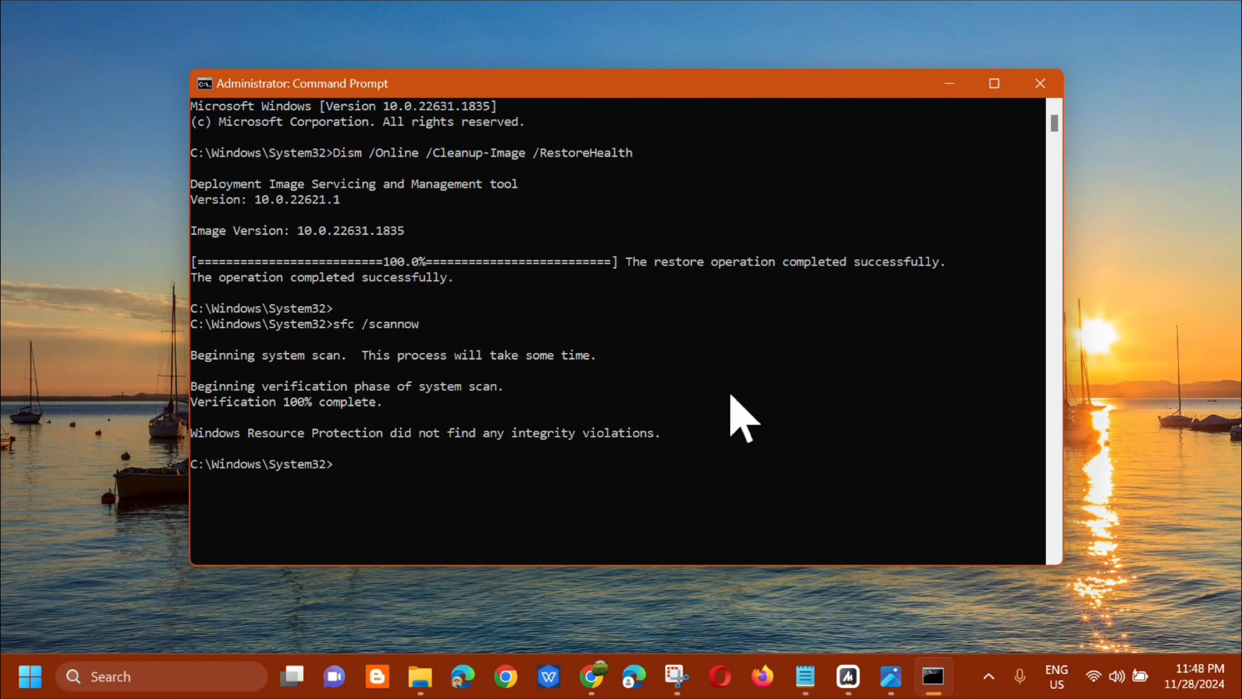
pyautogui.click(1047, 93)
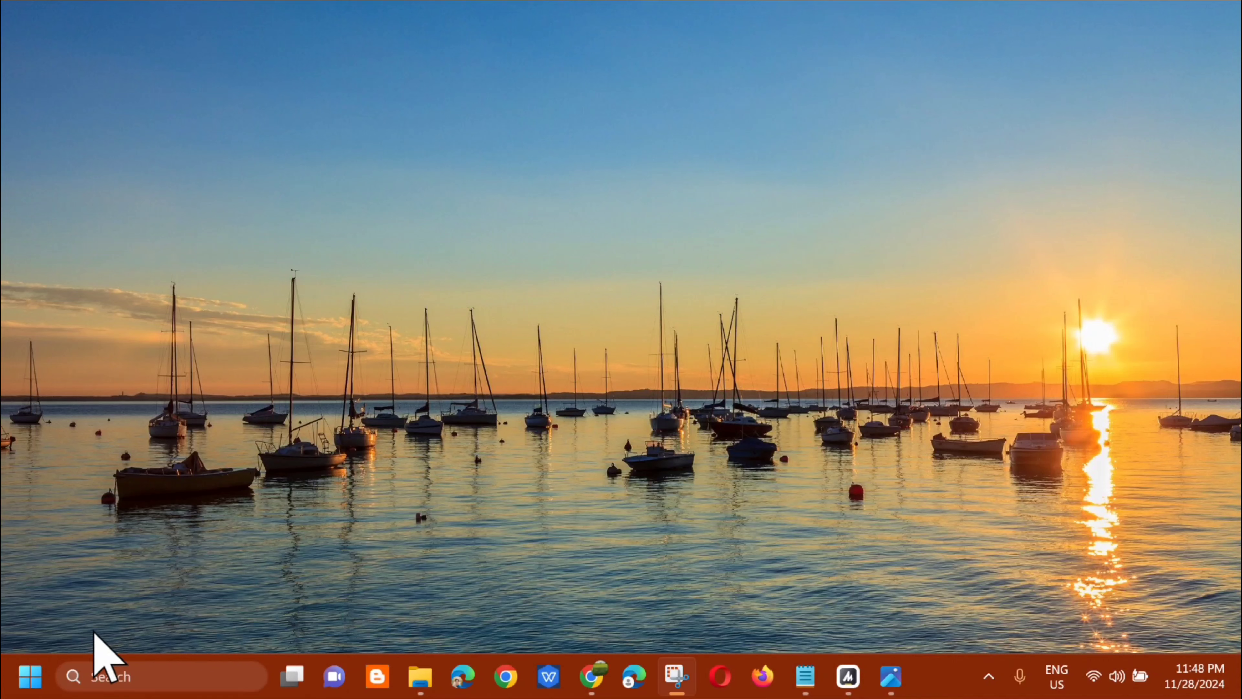
# Step: Choose Restart from the Start menu's power options
pyautogui.click(28, 676)
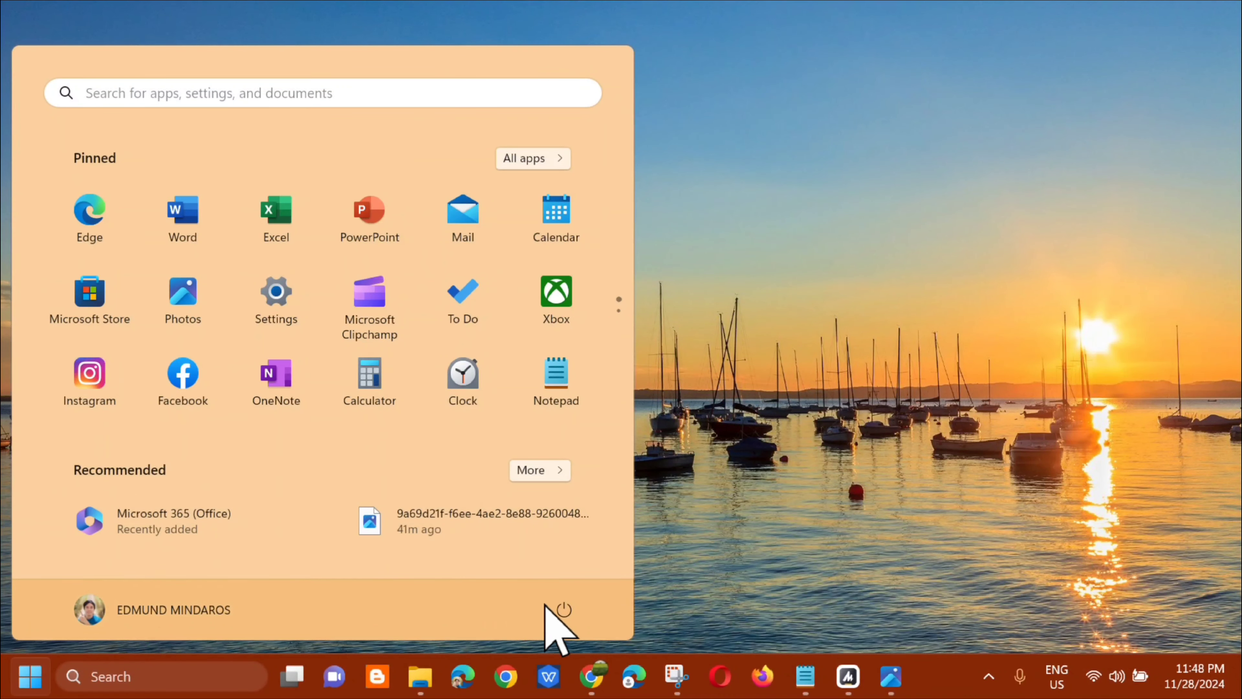
pyautogui.click(577, 617)
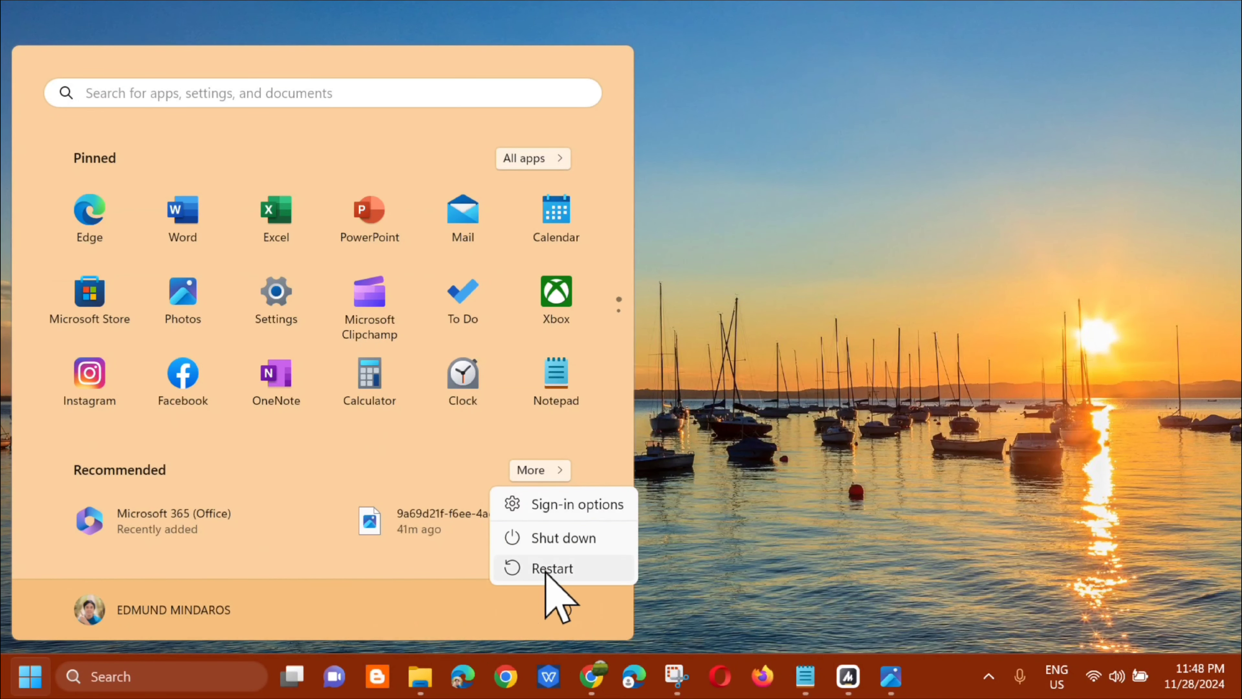
pyautogui.press('Escape')
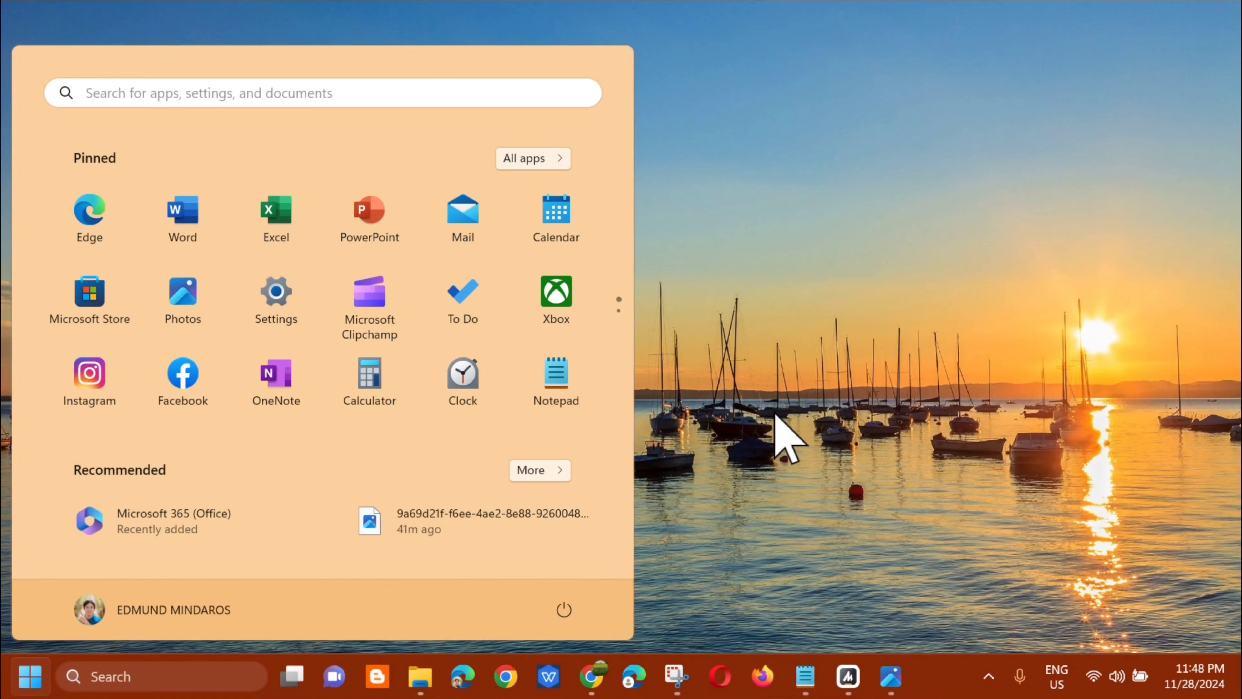
pyautogui.press('Escape')
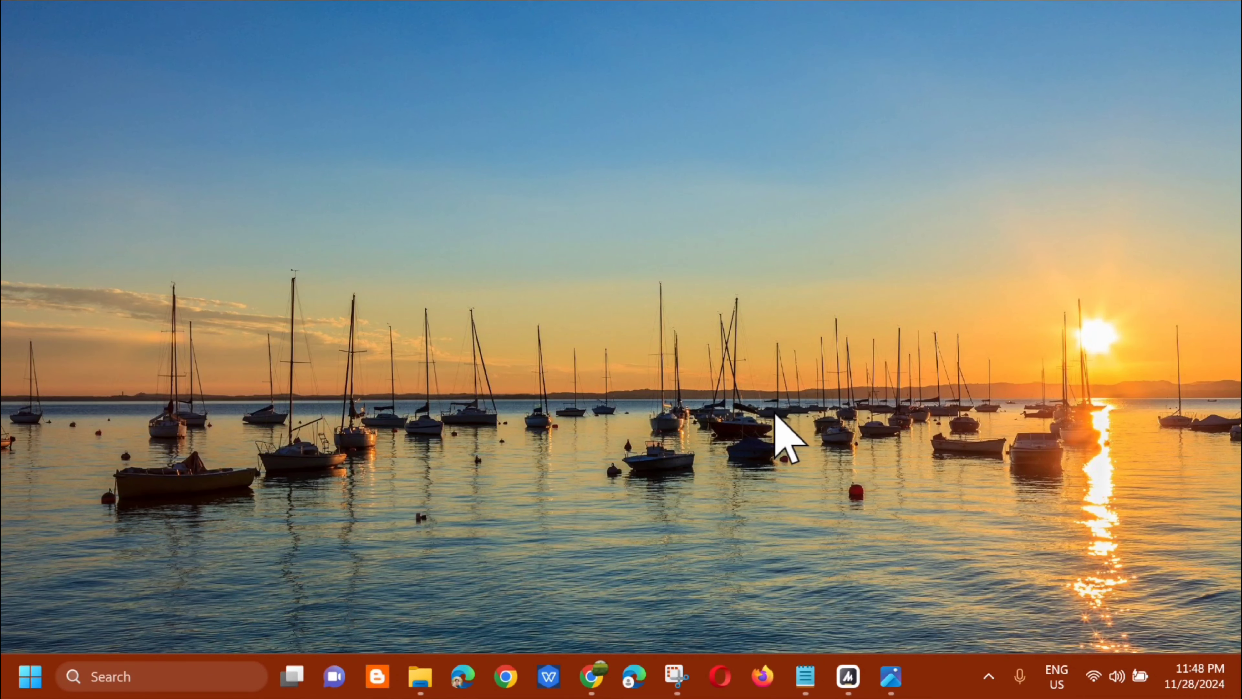